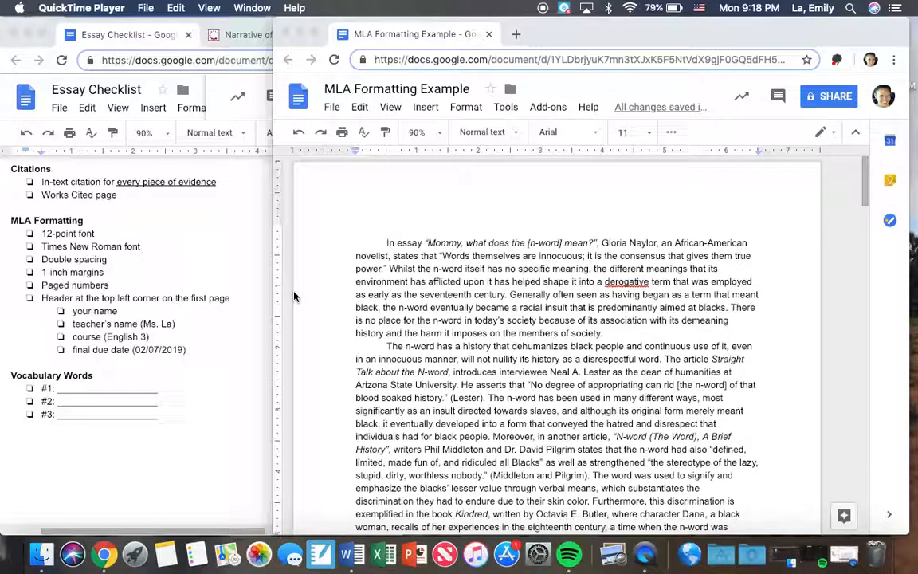
Step: Highlight the MLA Formatting heading in the Essay Checklist, followed by its requirements from 12-point font down to the final due date
{"action": "left_click", "coordinate": [88, 262]}
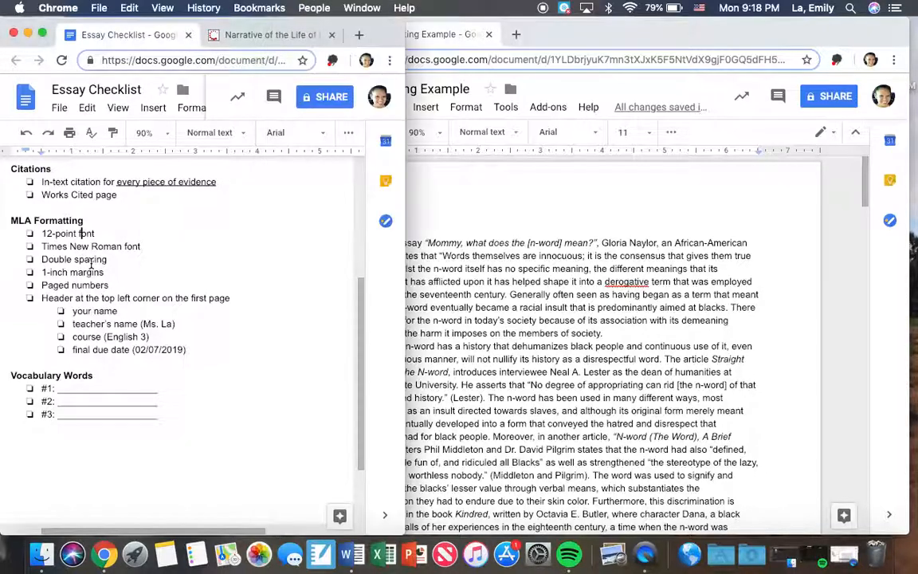
{"action": "left_click_drag", "start_coordinate": [81, 220], "coordinate": [9, 220]}
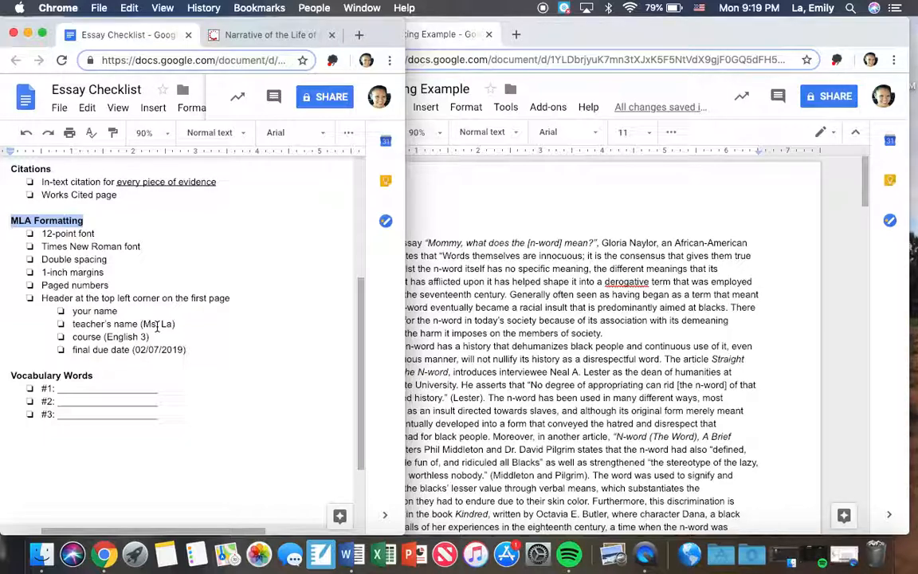
{"action": "left_click", "coordinate": [198, 353]}
{"action": "left_click_drag", "start_coordinate": [198, 353], "coordinate": [37, 238]}
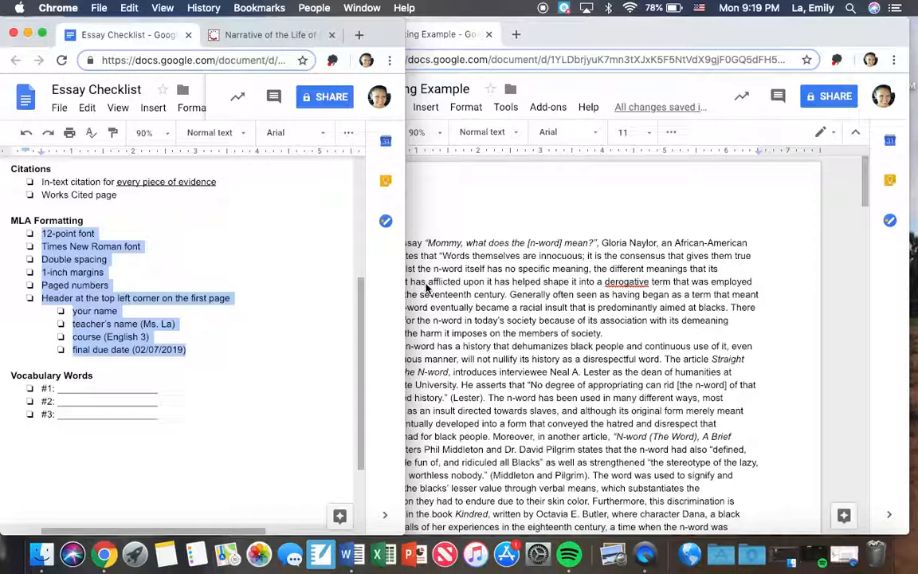
Step: Highlight the 12-point font item in the checklist and set the entire MLA Formatting Example essay to font size 12
{"action": "left_click", "coordinate": [59, 234]}
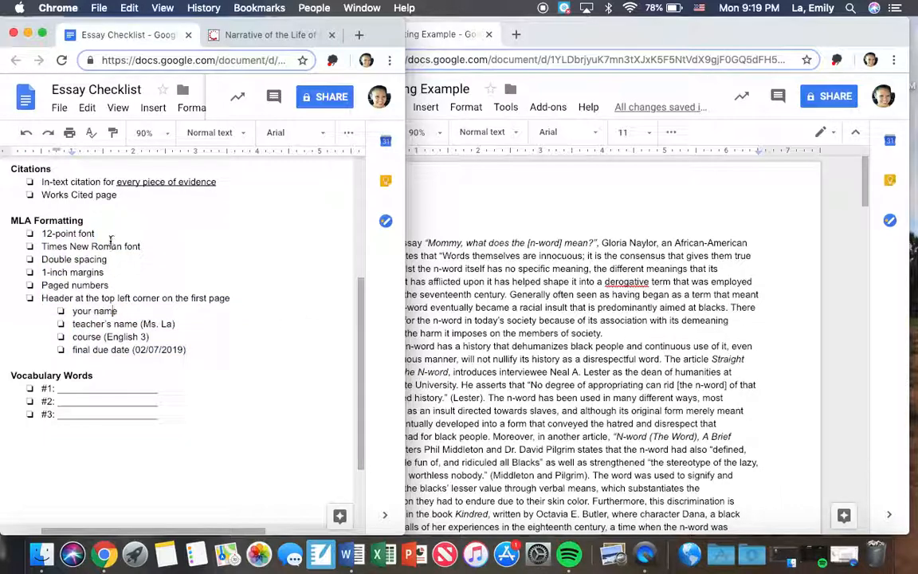
{"action": "triple_click", "coordinate": [59, 234]}
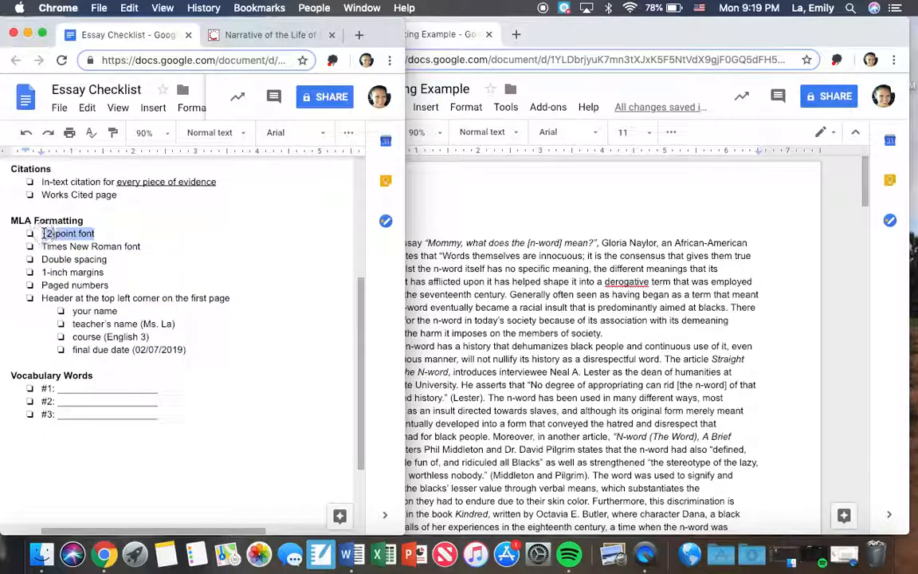
{"action": "left_click", "coordinate": [615, 305]}
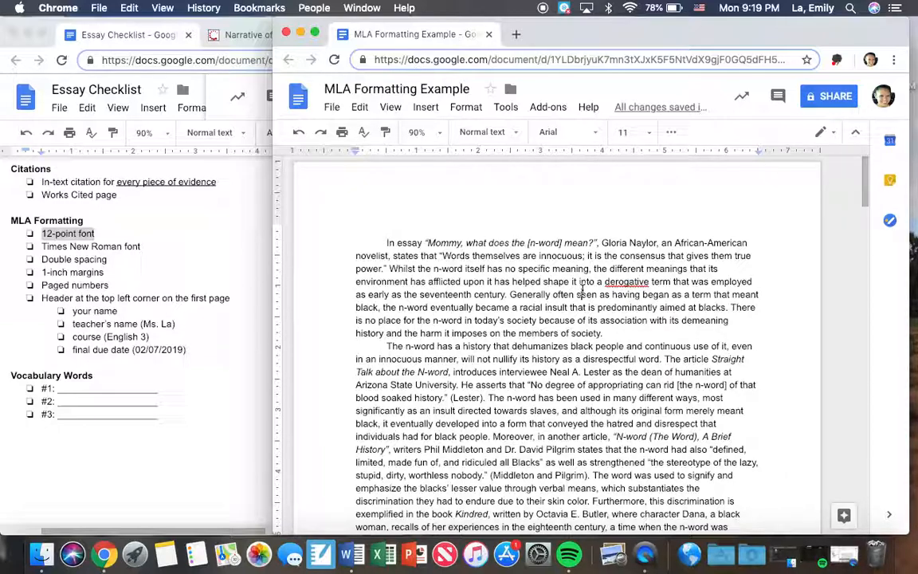
{"action": "key", "text": "super+a"}
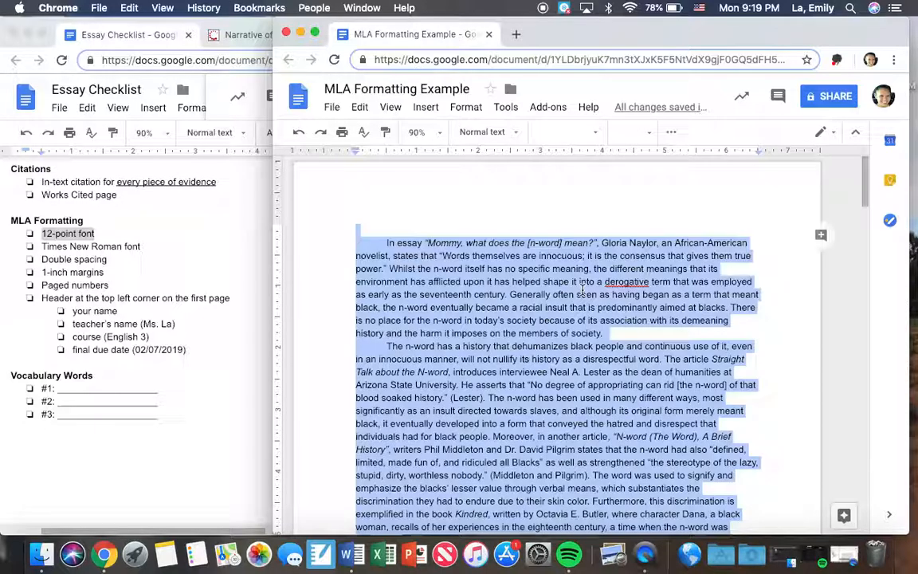
{"action": "left_click", "coordinate": [629, 132]}
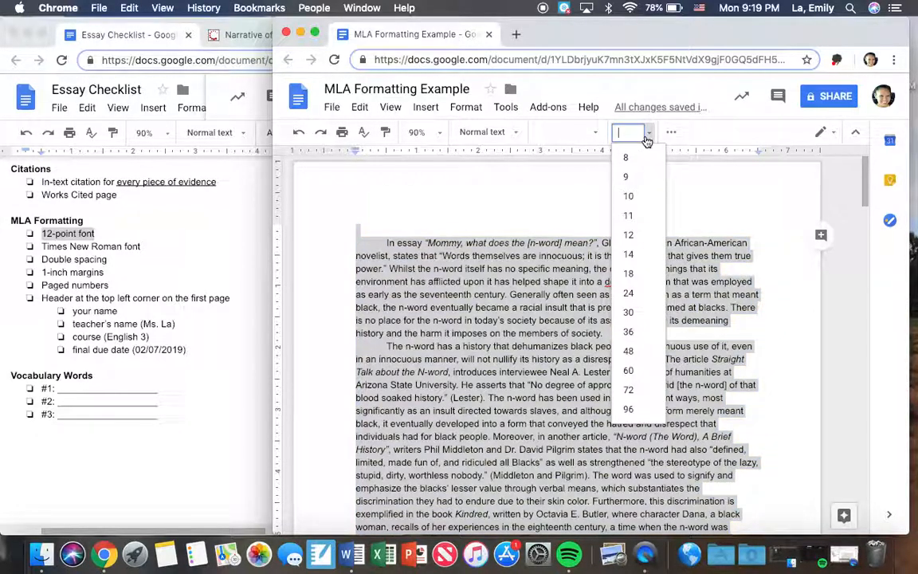
{"action": "left_click", "coordinate": [629, 236]}
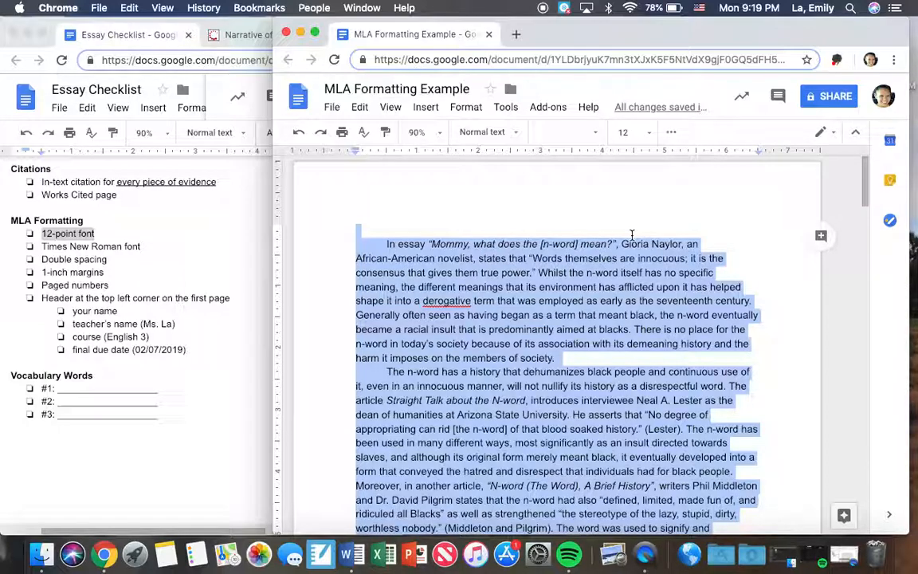
Step: Highlight the Times New Roman item in the checklist and change the whole essay's font to Times New Roman
{"action": "left_click", "coordinate": [138, 231]}
{"action": "left_click_drag", "start_coordinate": [140, 246], "coordinate": [37, 249]}
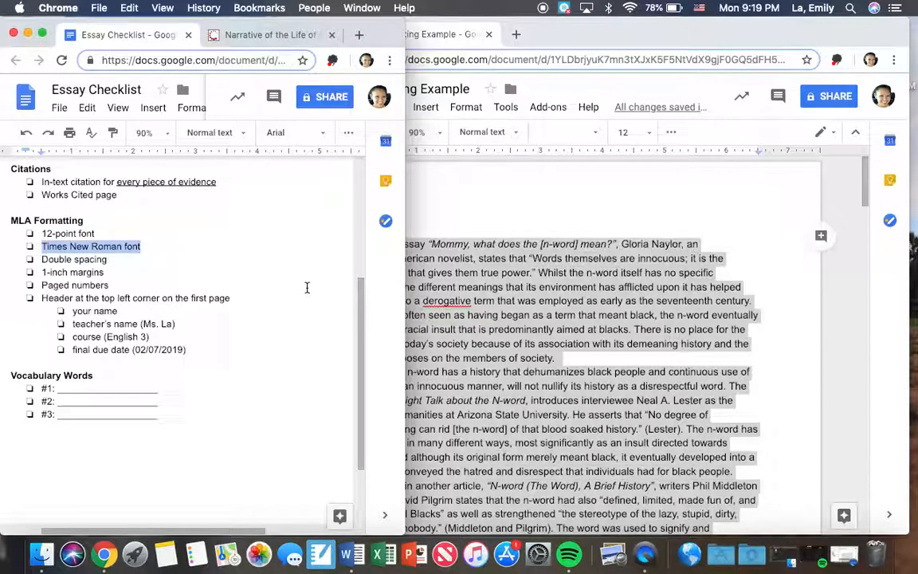
{"action": "left_click", "coordinate": [536, 36]}
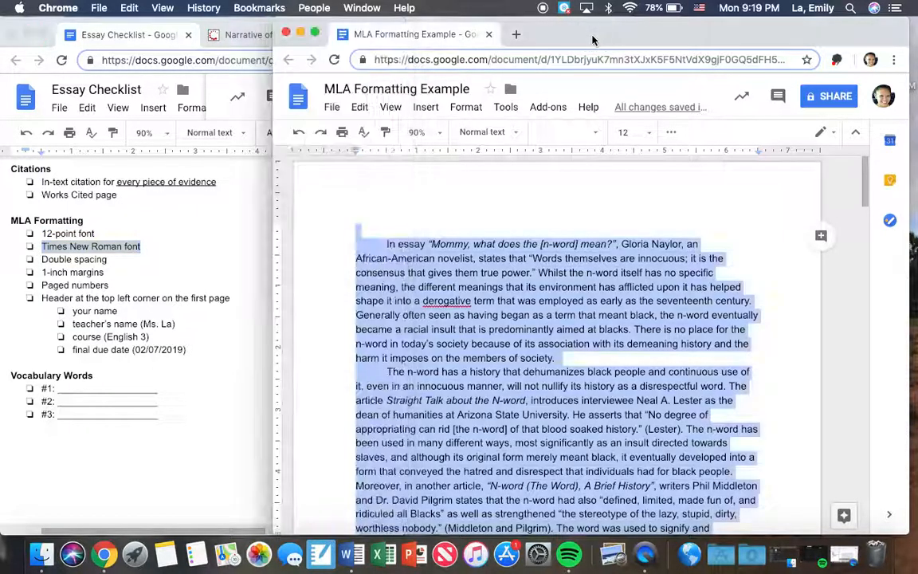
{"action": "left_click", "coordinate": [571, 142]}
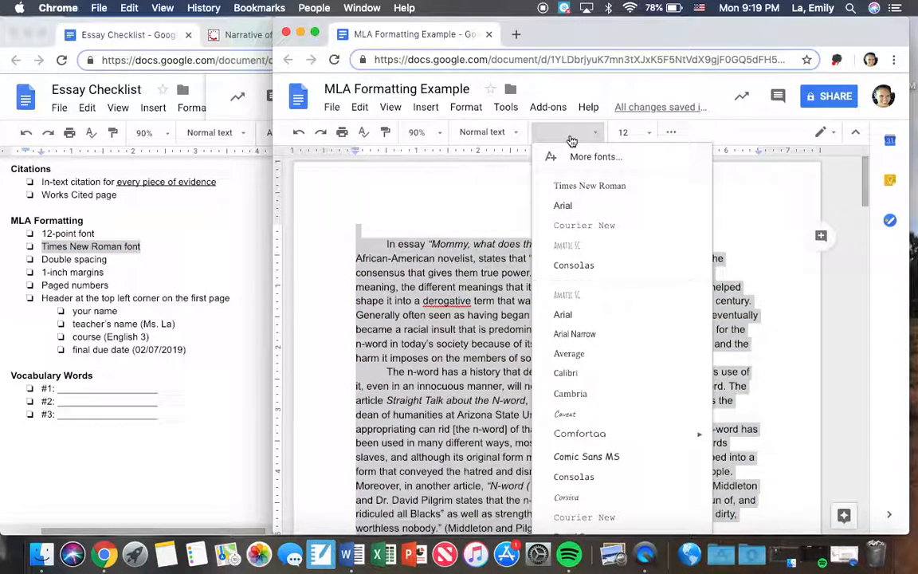
{"action": "left_click", "coordinate": [597, 188]}
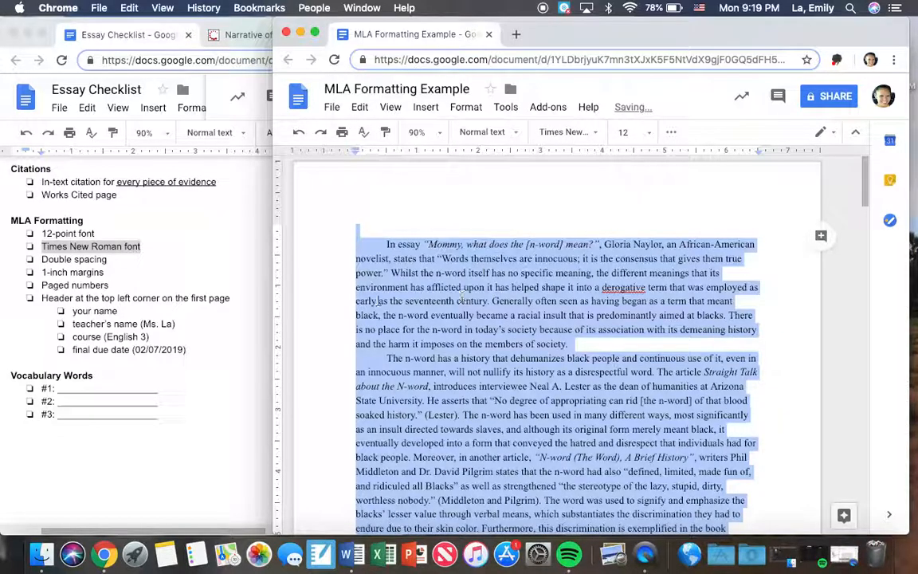
Step: Highlight the Double spacing item in the checklist and apply double line spacing to the whole essay
{"action": "left_click", "coordinate": [144, 289]}
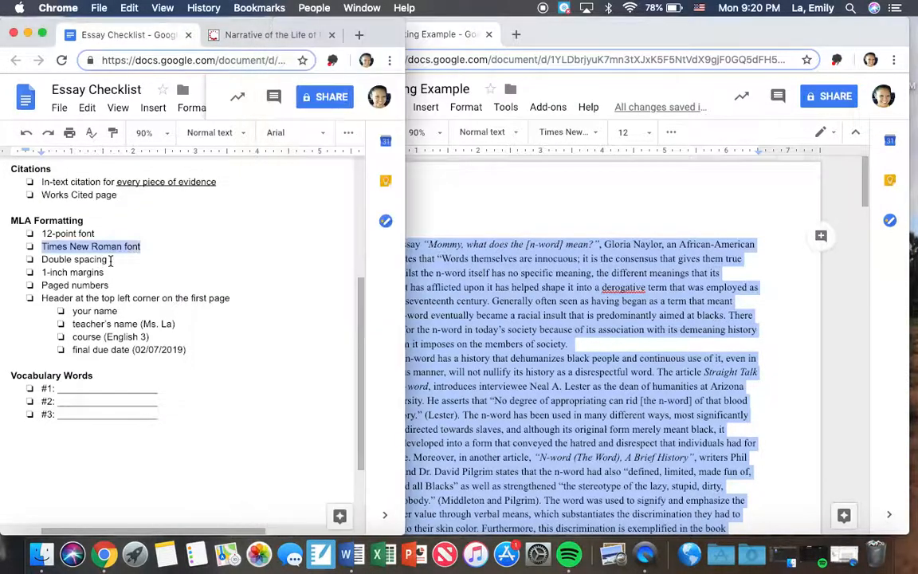
{"action": "left_click", "coordinate": [110, 259]}
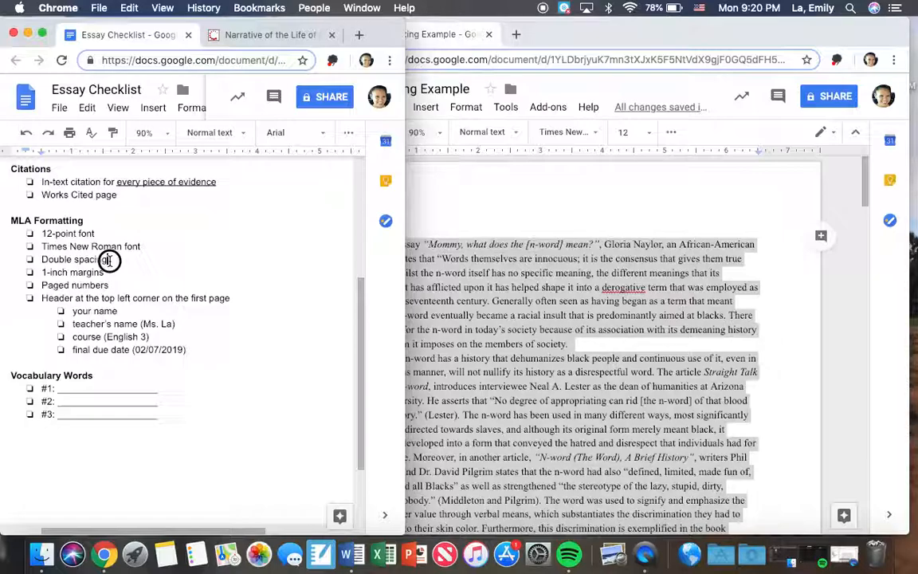
{"action": "left_click_drag", "start_coordinate": [110, 260], "coordinate": [29, 258]}
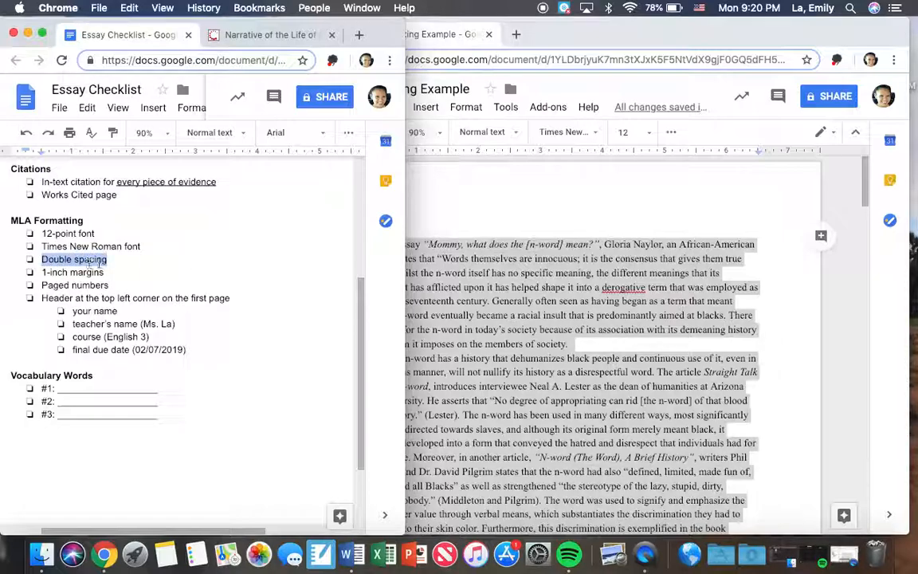
{"action": "left_click", "coordinate": [685, 134]}
{"action": "left_click", "coordinate": [670, 133]}
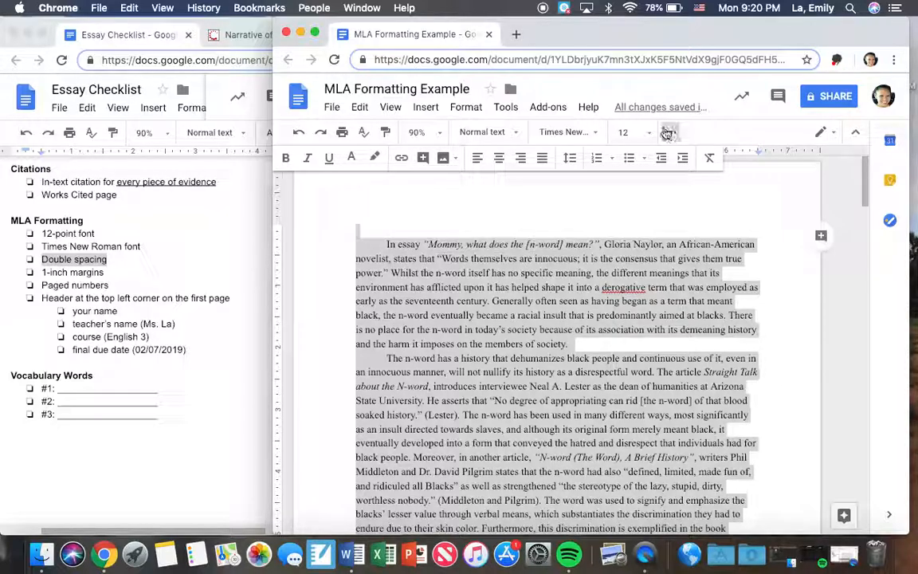
{"action": "left_click", "coordinate": [571, 160]}
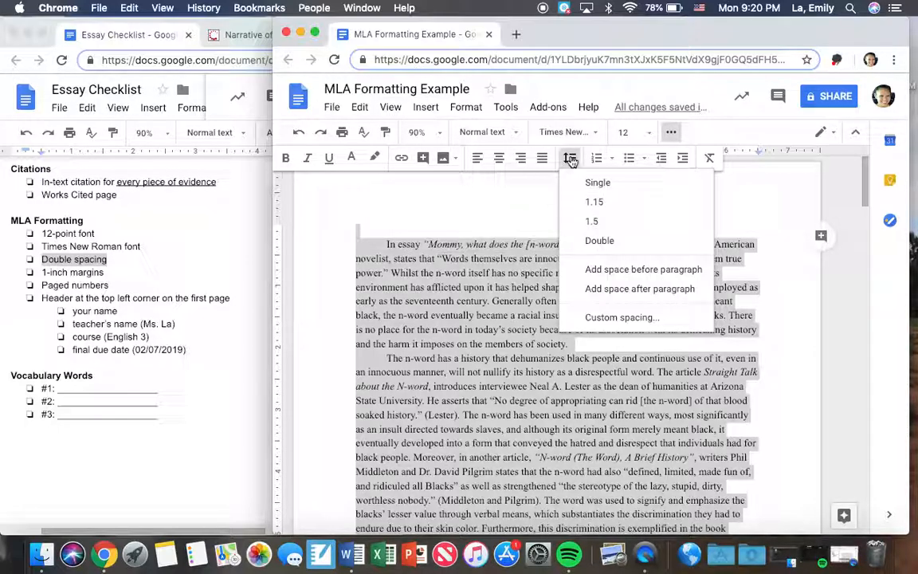
{"action": "left_click", "coordinate": [629, 250]}
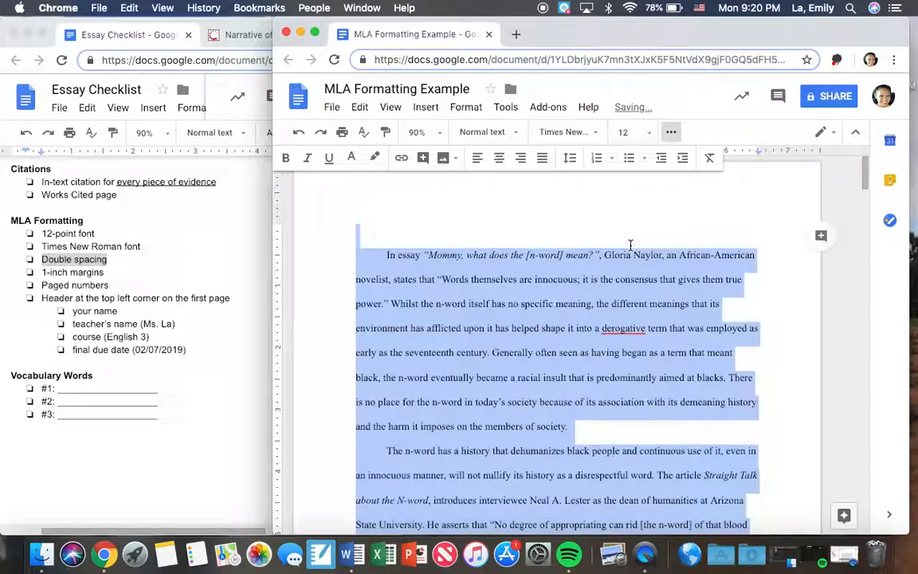
{"action": "left_click", "coordinate": [712, 256]}
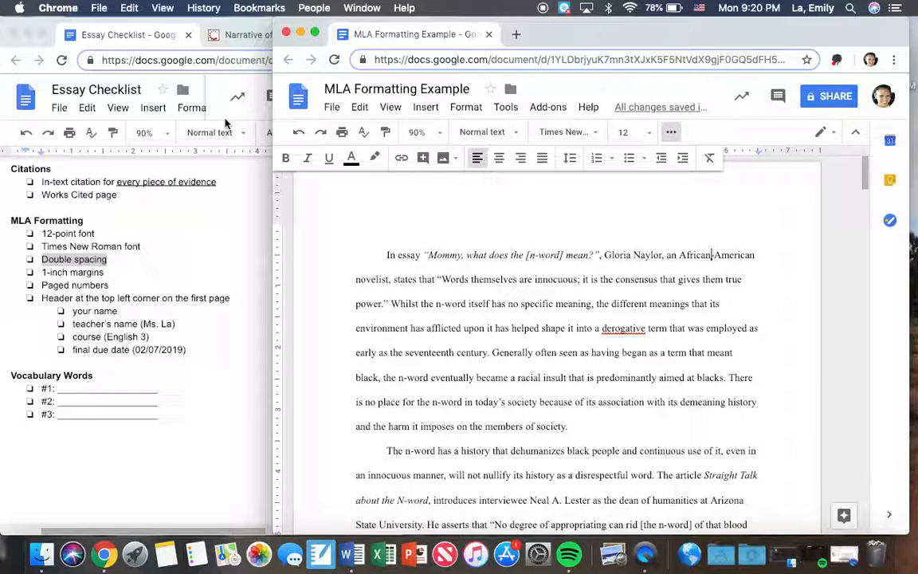
Step: Highlight the 1-inch margins item in the checklist and apply a page setup with 1-inch margins on all four sides of the essay
{"action": "left_click", "coordinate": [108, 272]}
{"action": "left_click_drag", "start_coordinate": [108, 272], "coordinate": [36, 272]}
{"action": "left_click", "coordinate": [546, 279]}
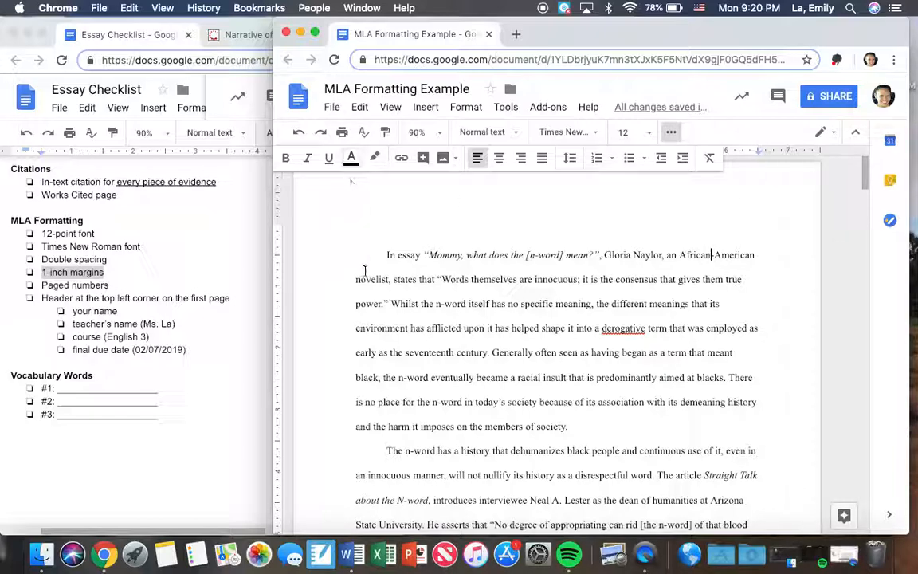
{"action": "left_click", "coordinate": [332, 107]}
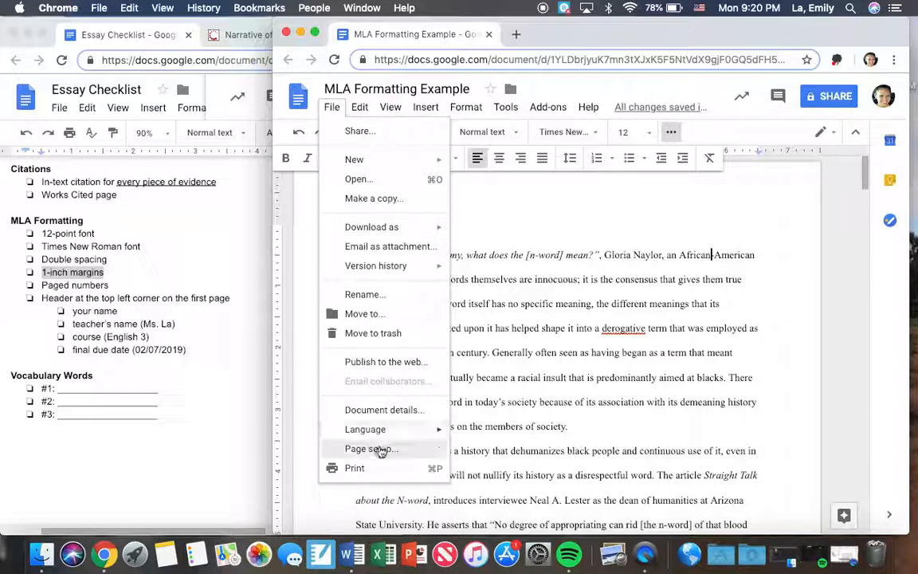
{"action": "left_click", "coordinate": [406, 453]}
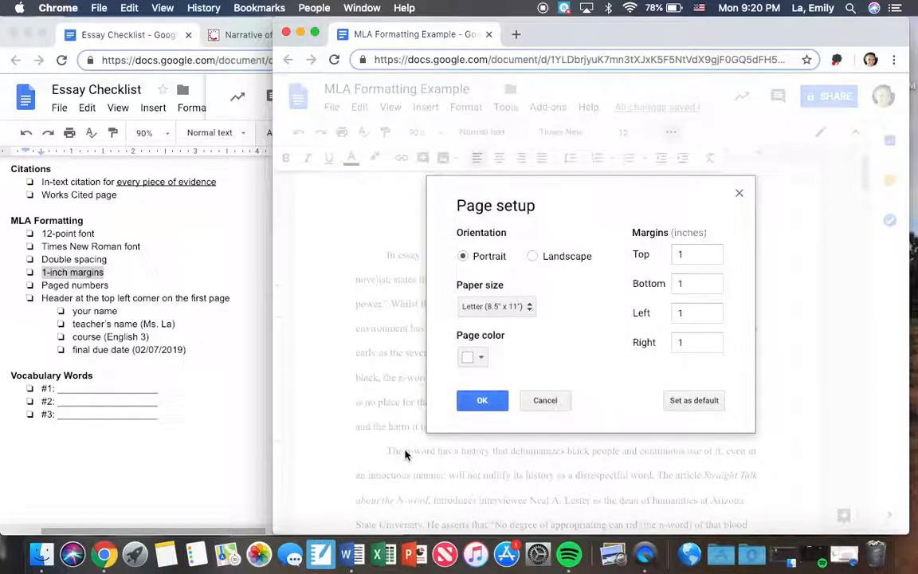
{"action": "left_click", "coordinate": [696, 257]}
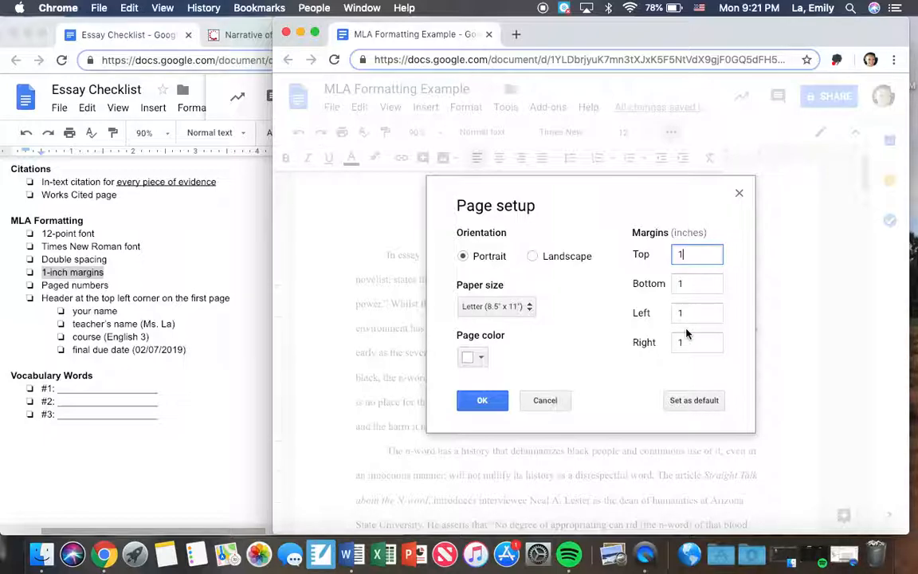
{"action": "left_click", "coordinate": [482, 404]}
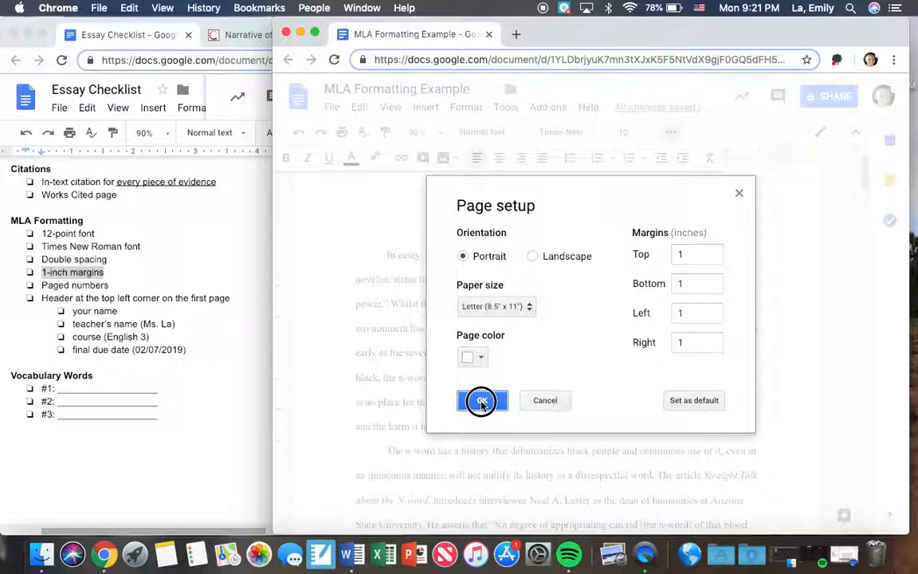
Step: Highlight the Paged numbers item in the checklist and insert page numbers in the essay's upper-right header, starting on the first page
{"action": "left_click", "coordinate": [115, 283]}
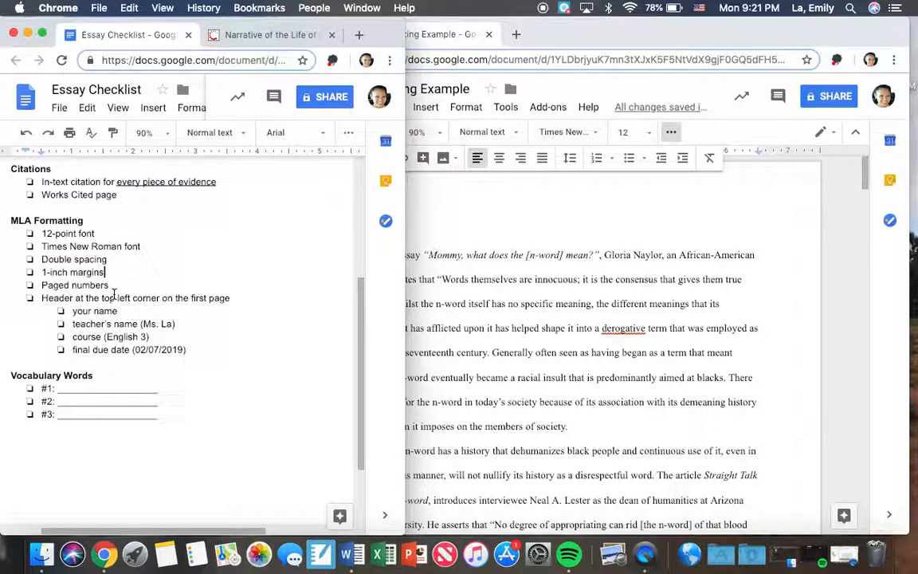
{"action": "left_click_drag", "start_coordinate": [114, 289], "coordinate": [39, 290]}
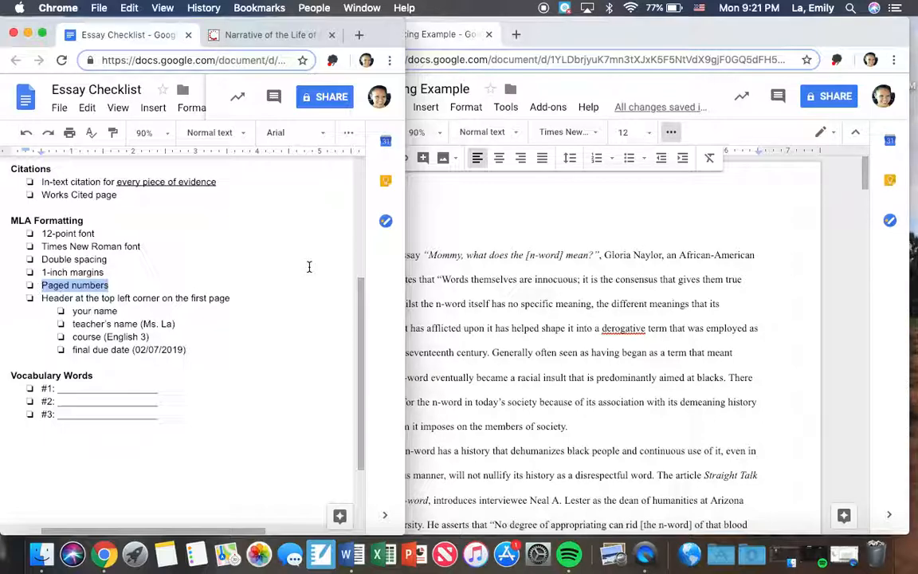
{"action": "left_click", "coordinate": [558, 314]}
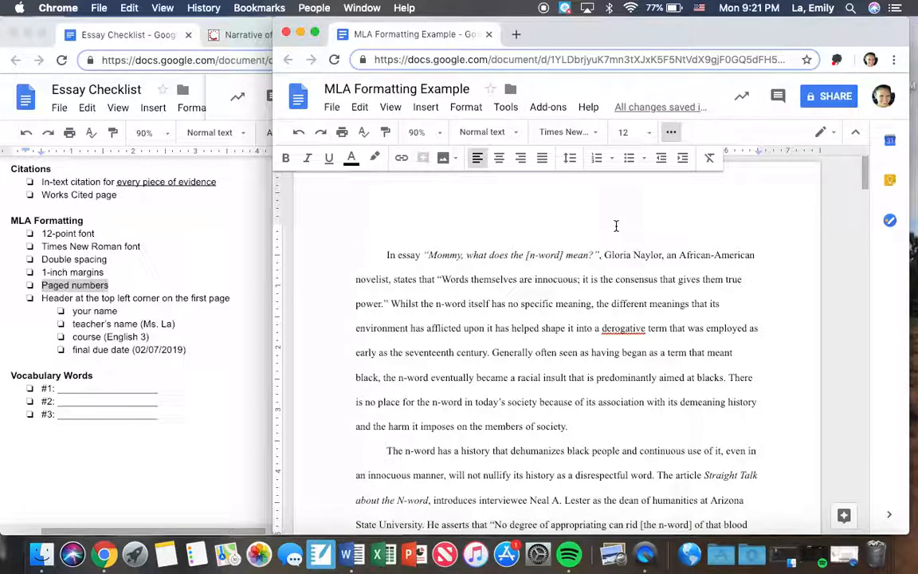
{"action": "left_click", "coordinate": [433, 112]}
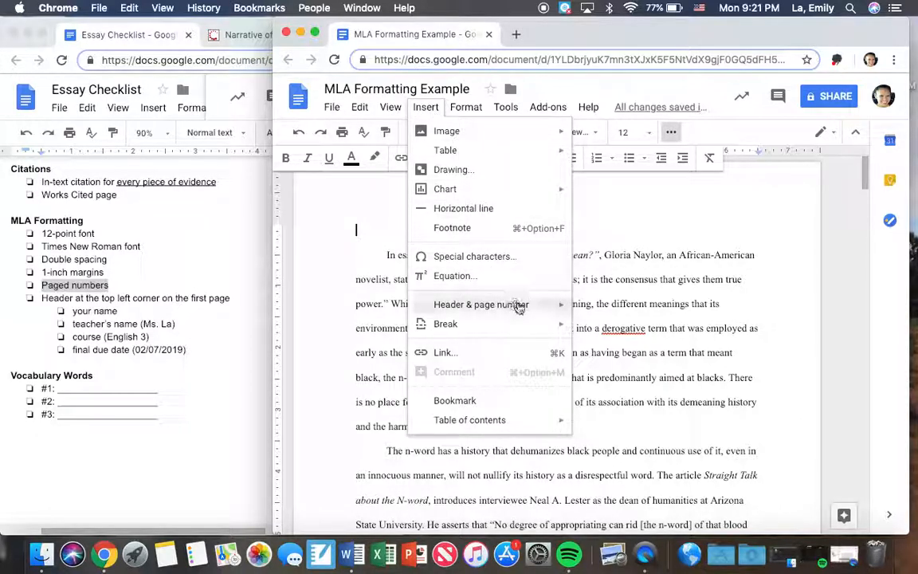
{"action": "mouse_move", "coordinate": [529, 312]}
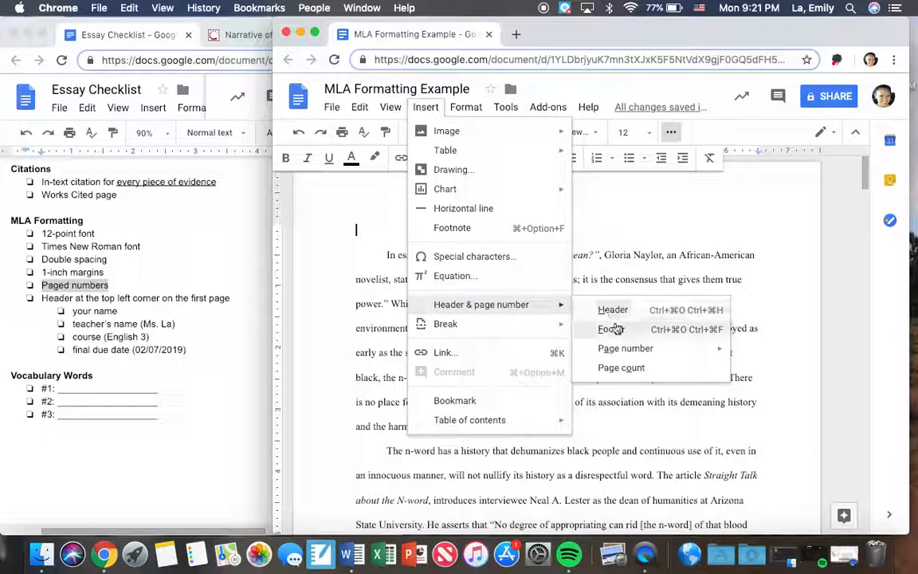
{"action": "mouse_move", "coordinate": [641, 353]}
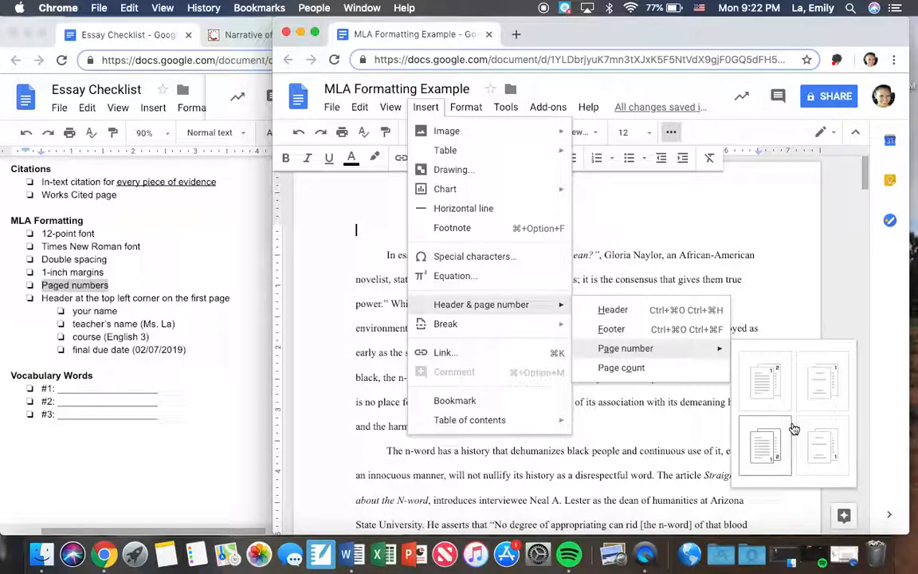
{"action": "left_click", "coordinate": [762, 385]}
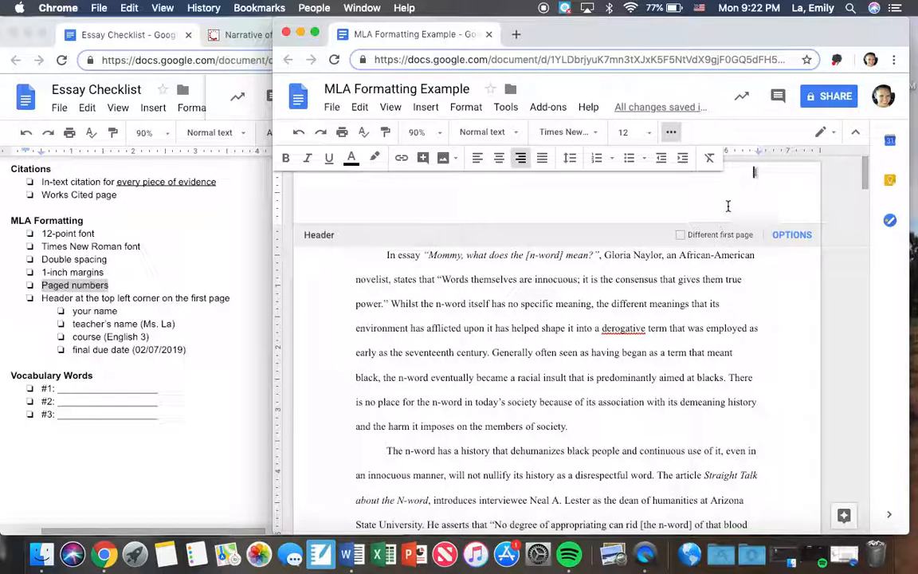
Step: Reapply the upper-right page number layout that starts on the first page, working from within the essay's header
{"action": "left_click", "coordinate": [755, 174]}
{"action": "left_click", "coordinate": [426, 107]}
{"action": "left_click", "coordinate": [505, 107]}
{"action": "left_click", "coordinate": [425, 107]}
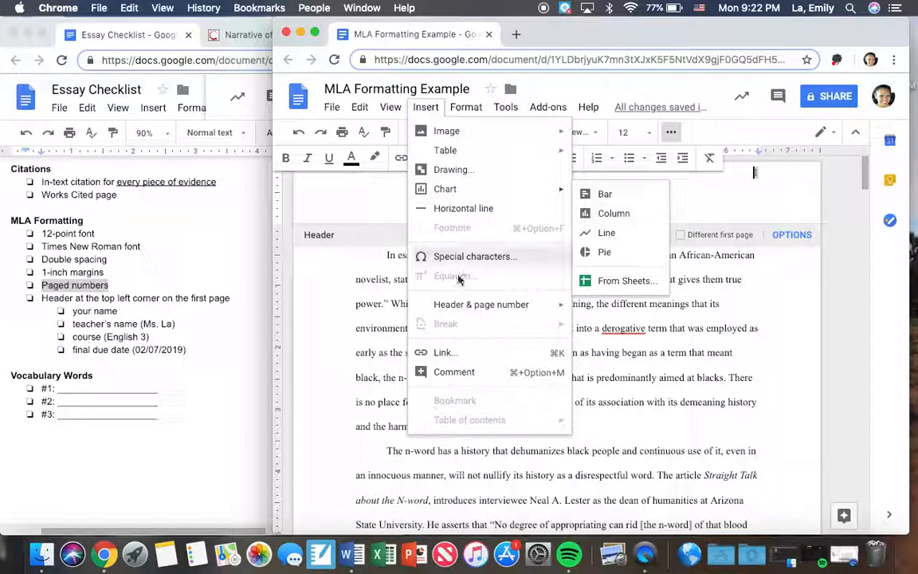
{"action": "mouse_move", "coordinate": [558, 306]}
{"action": "mouse_move", "coordinate": [637, 349]}
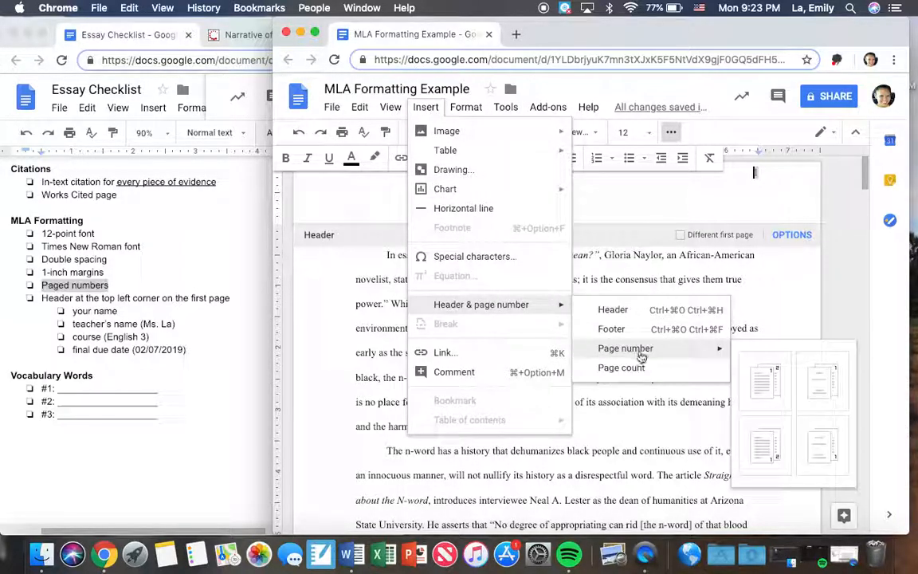
{"action": "left_click", "coordinate": [766, 381]}
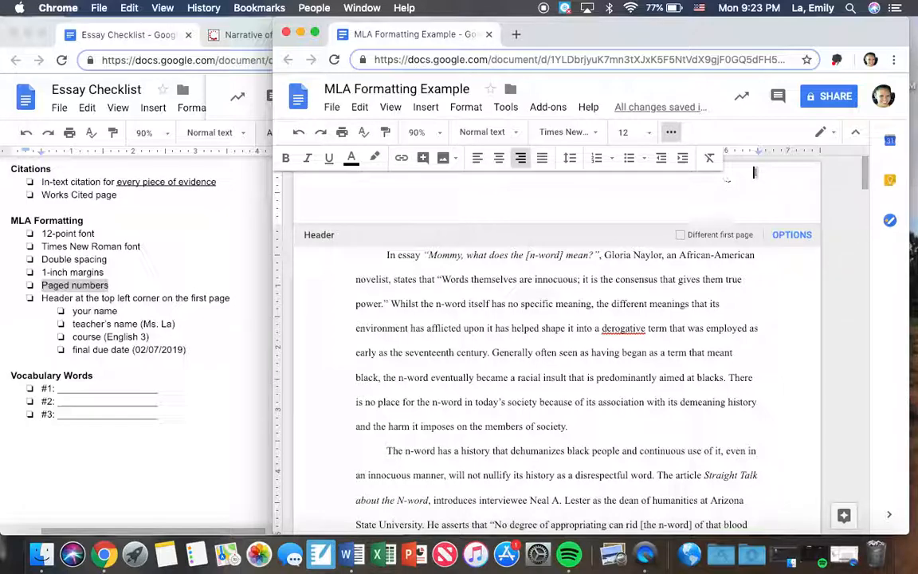
Step: Add the writer's last name before the header page number and format the header text in 12-point Times New Roman
{"action": "type", "text": "La"}
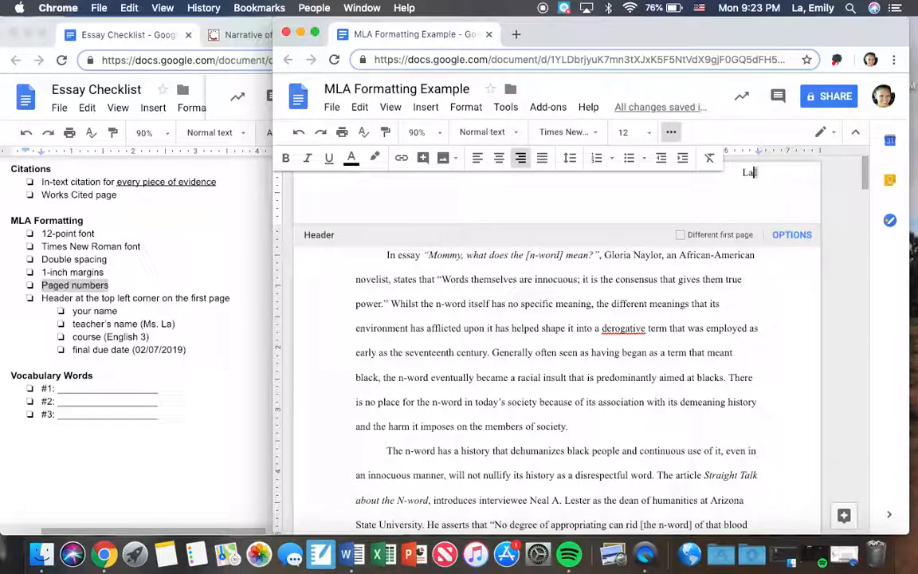
{"action": "left_click", "coordinate": [760, 174]}
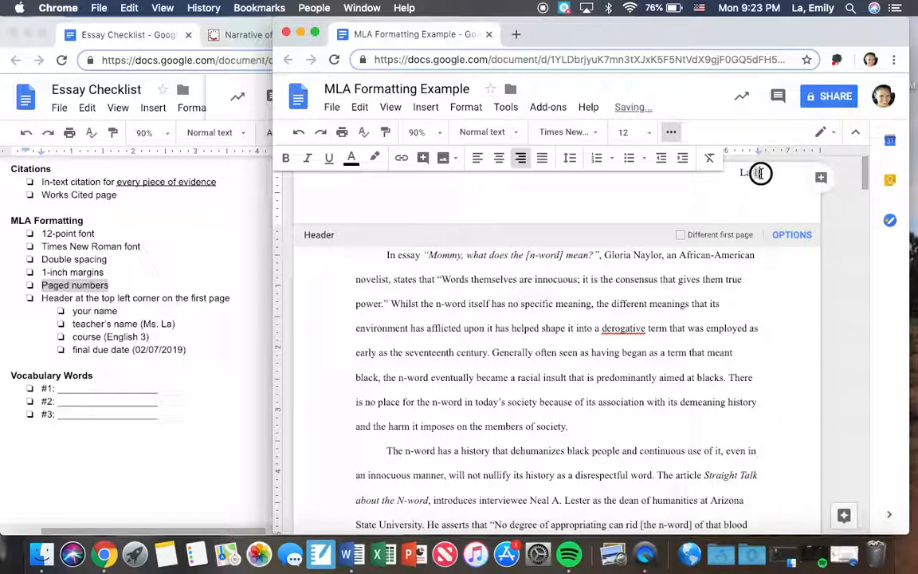
{"action": "left_click_drag", "start_coordinate": [761, 172], "coordinate": [739, 171]}
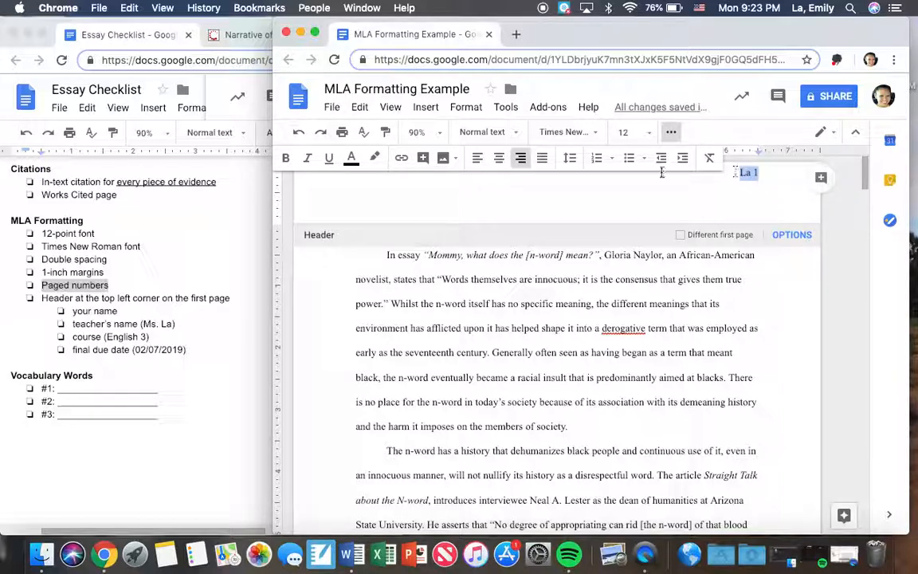
{"action": "left_click", "coordinate": [567, 132]}
{"action": "left_click", "coordinate": [591, 208]}
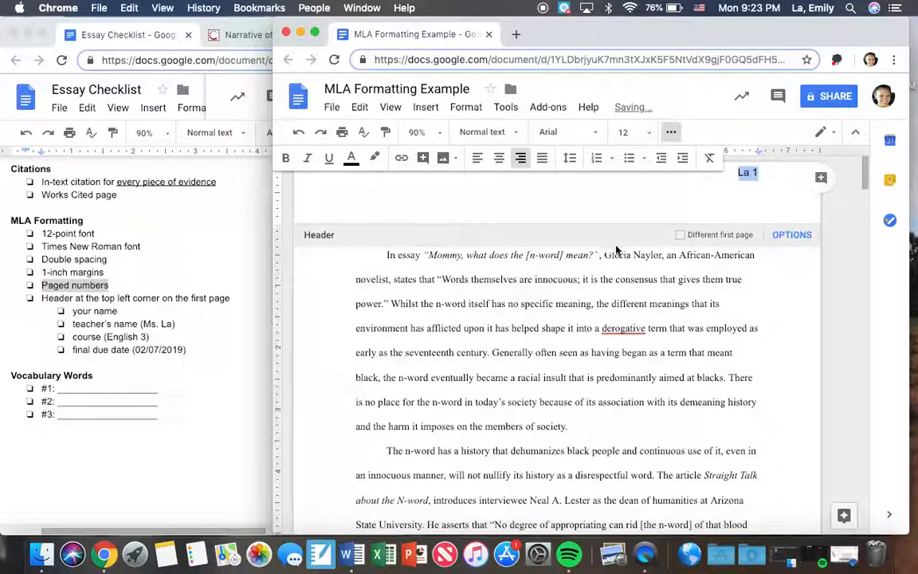
{"action": "left_click", "coordinate": [568, 131]}
{"action": "left_click", "coordinate": [579, 204]}
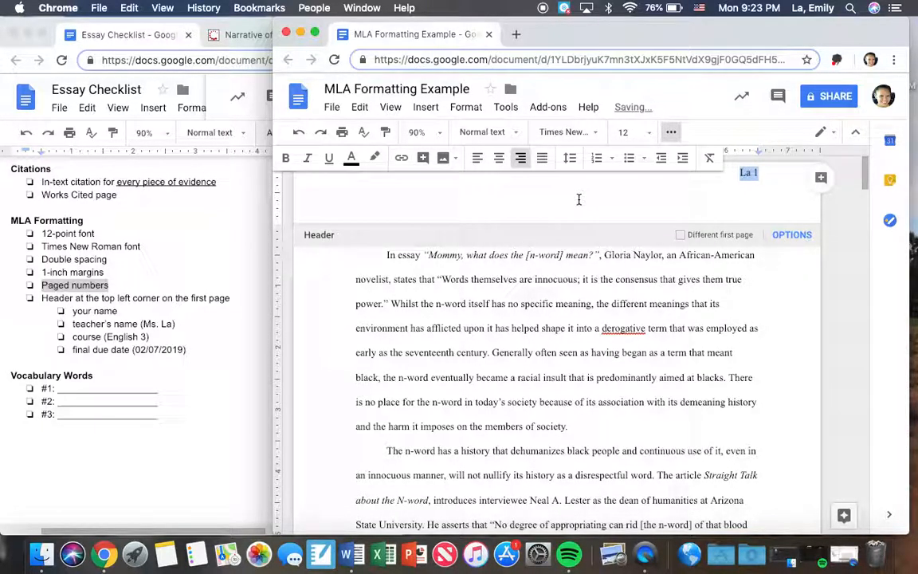
{"action": "left_click", "coordinate": [650, 132]}
{"action": "left_click", "coordinate": [637, 235]}
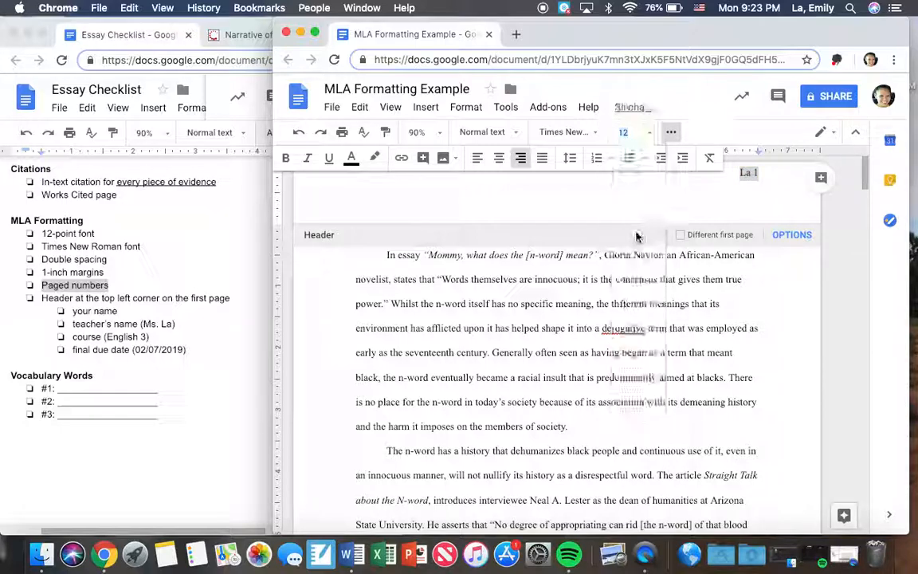
{"action": "left_click", "coordinate": [769, 180]}
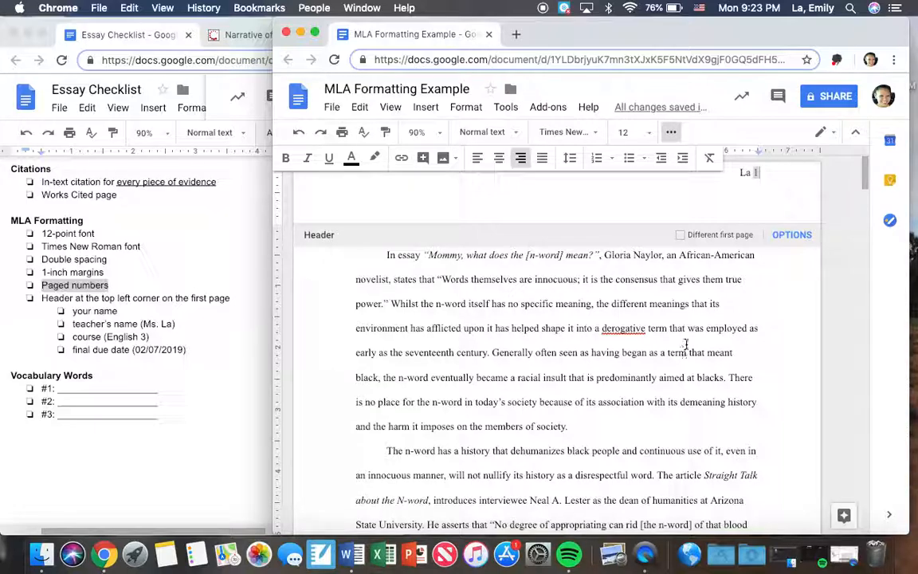
Step: Examine the headers on the essay's following pages for the last name and page number
{"action": "left_click", "coordinate": [694, 328]}
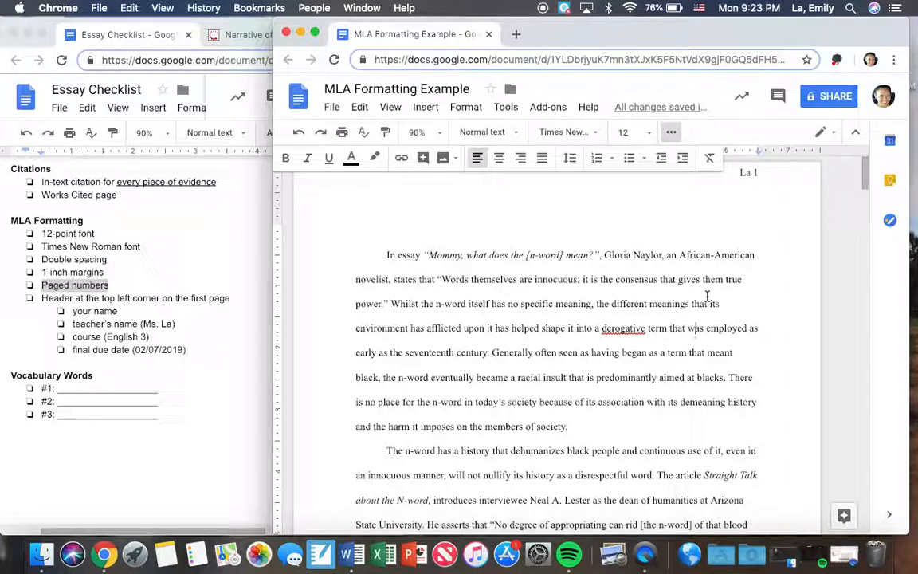
{"action": "scroll", "coordinate": [707, 296], "scroll_direction": "down", "scroll_amount": 5}
{"action": "scroll", "coordinate": [707, 297], "scroll_direction": "down", "scroll_amount": 10}
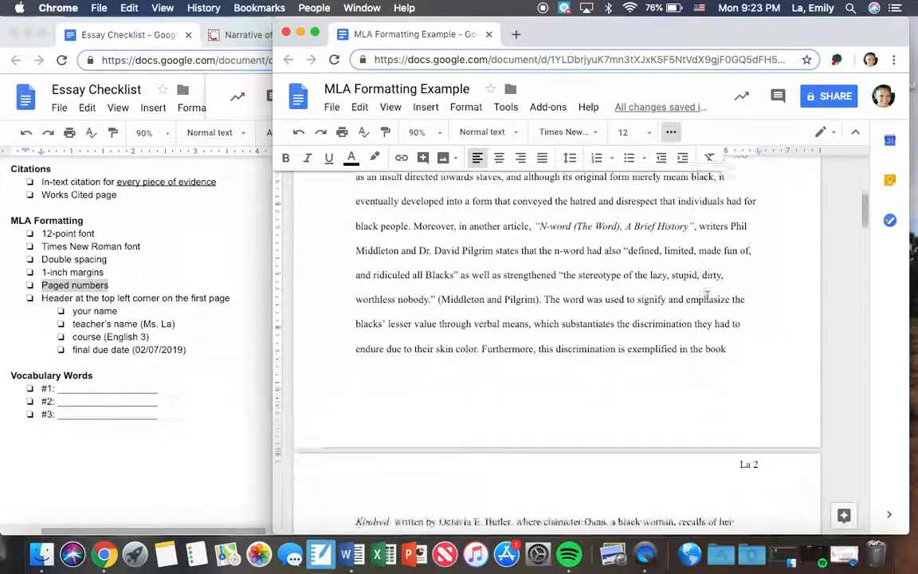
{"action": "double_click", "coordinate": [767, 331]}
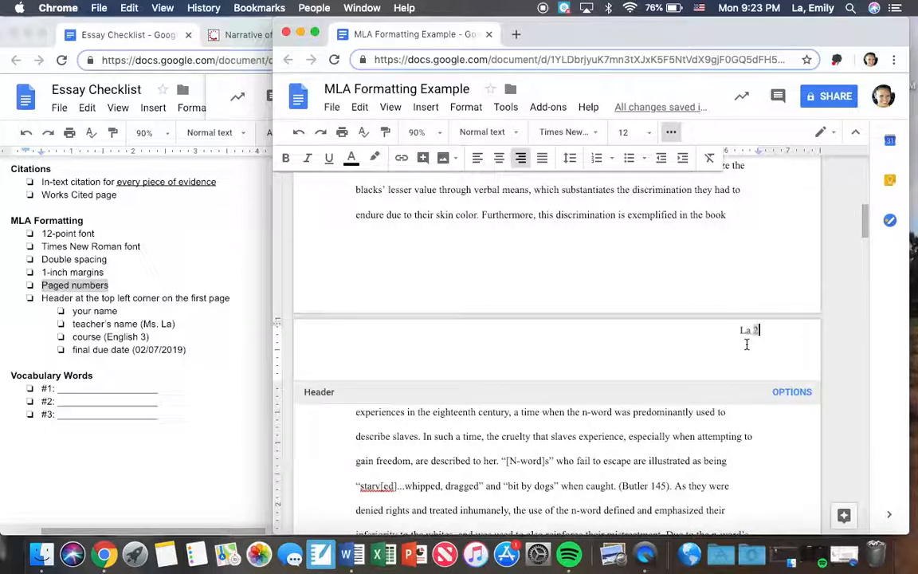
{"action": "scroll", "coordinate": [752, 330], "scroll_direction": "down", "scroll_amount": 11}
{"action": "scroll", "coordinate": [754, 337], "scroll_direction": "down", "scroll_amount": 6}
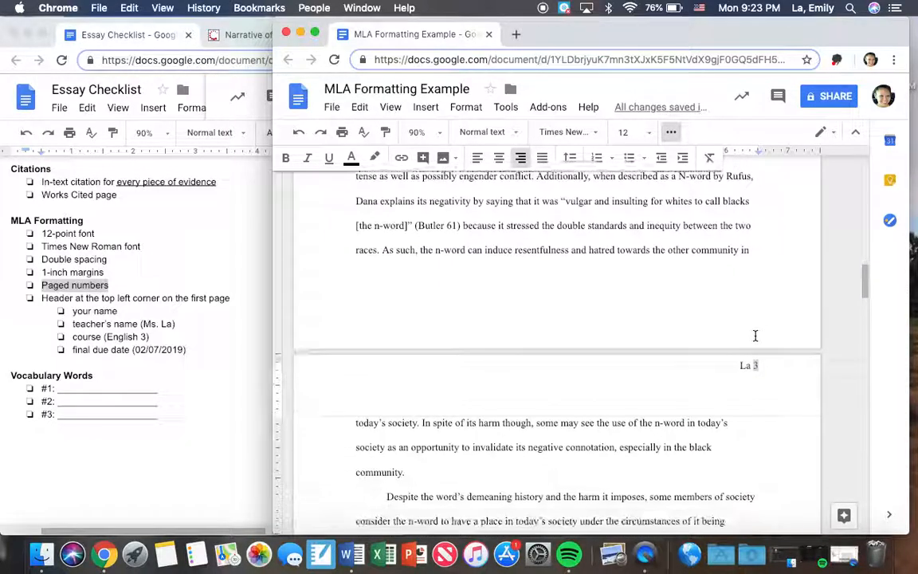
{"action": "left_click", "coordinate": [743, 352]}
{"action": "scroll", "coordinate": [735, 384], "scroll_direction": "down", "scroll_amount": 18}
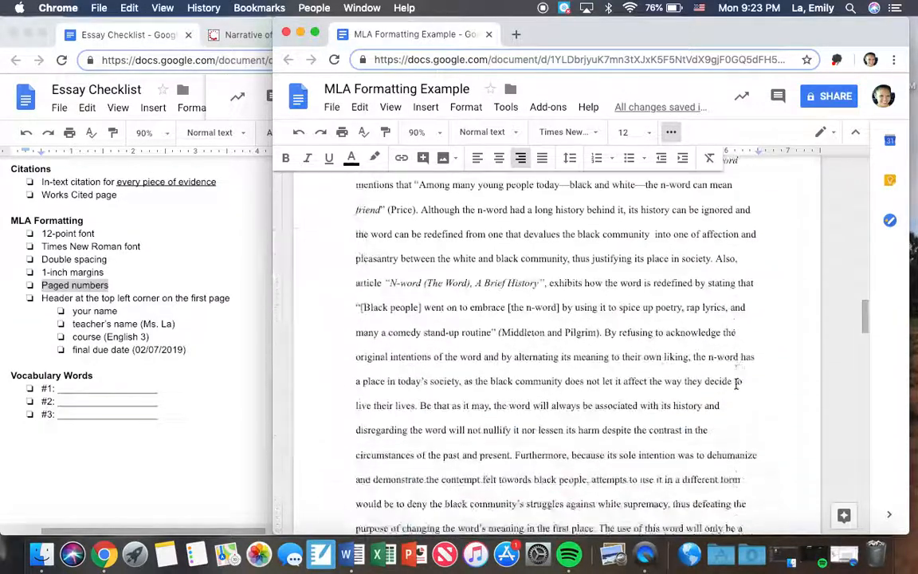
{"action": "scroll", "coordinate": [736, 384], "scroll_direction": "up", "scroll_amount": 13}
{"action": "scroll", "coordinate": [736, 385], "scroll_direction": "up", "scroll_amount": 20}
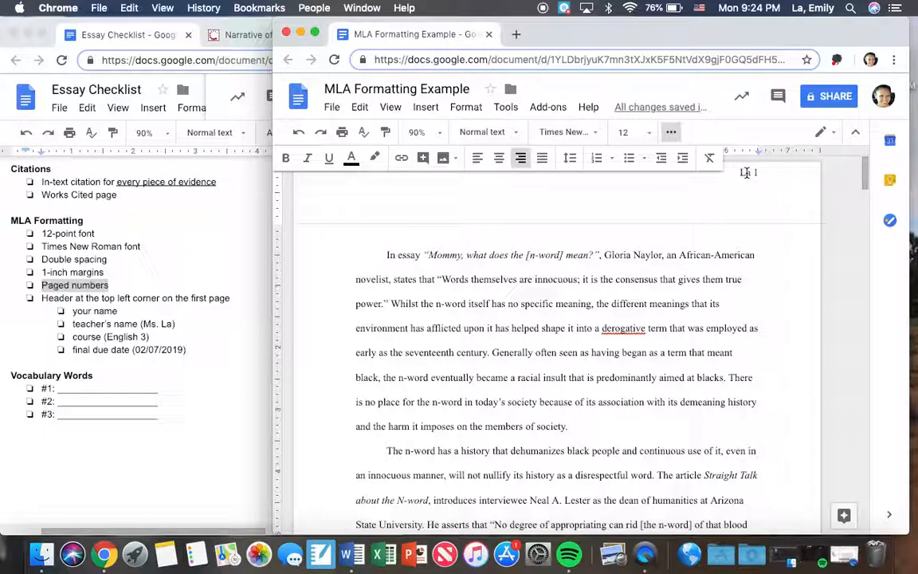
Step: Turn on the Different first page option for the essay's header and check the headers on the following pages
{"action": "left_click", "coordinate": [745, 172]}
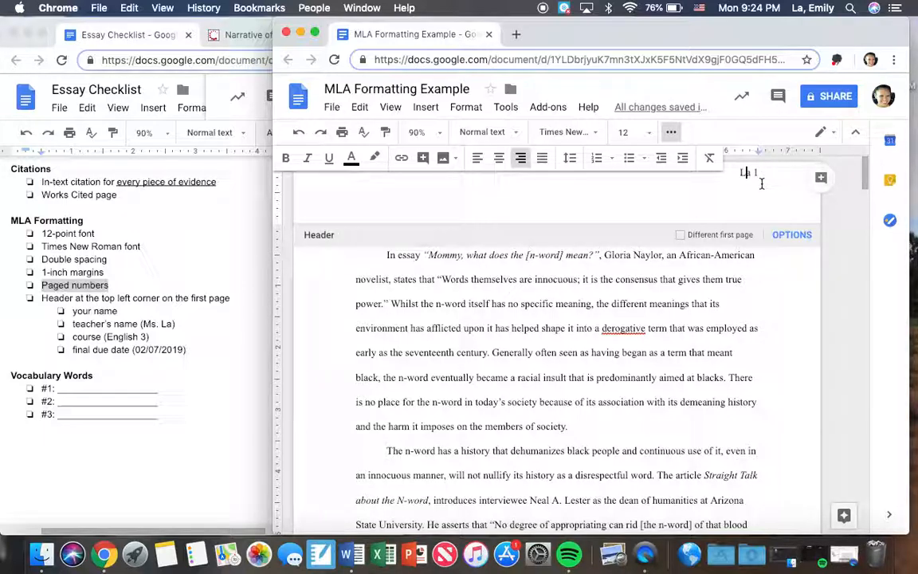
{"action": "left_click", "coordinate": [681, 237]}
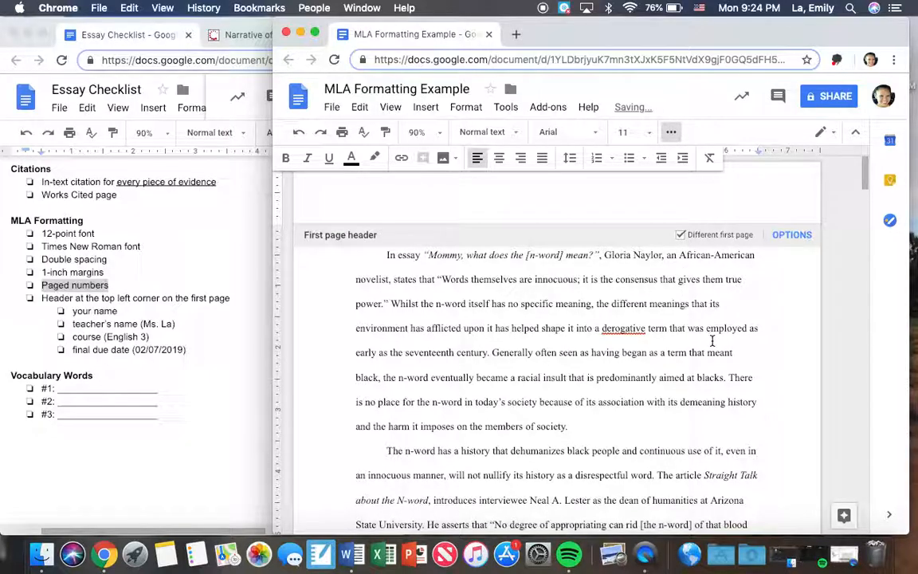
{"action": "scroll", "coordinate": [712, 341], "scroll_direction": "down", "scroll_amount": 10}
{"action": "scroll", "coordinate": [712, 341], "scroll_direction": "down", "scroll_amount": 2}
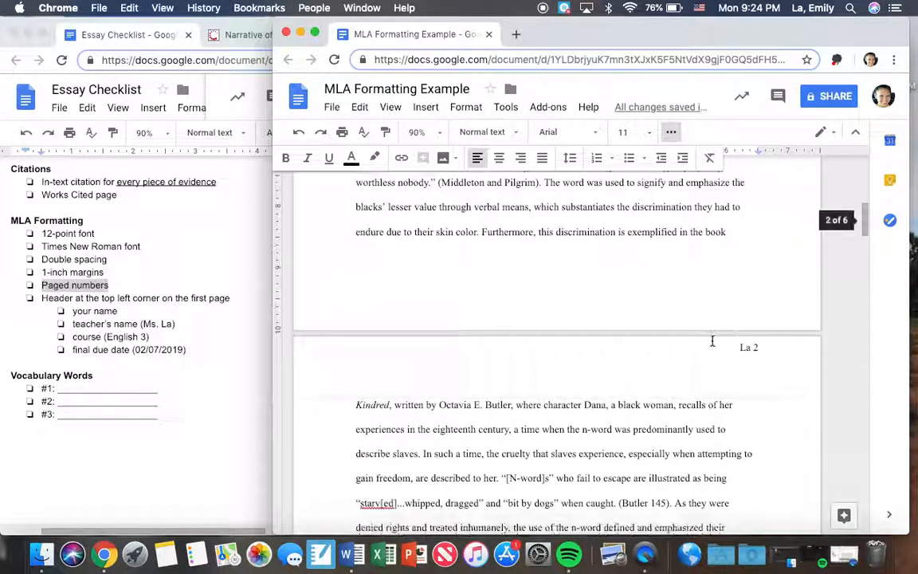
{"action": "scroll", "coordinate": [756, 355], "scroll_direction": "down", "scroll_amount": 4}
{"action": "scroll", "coordinate": [756, 361], "scroll_direction": "down", "scroll_amount": 20}
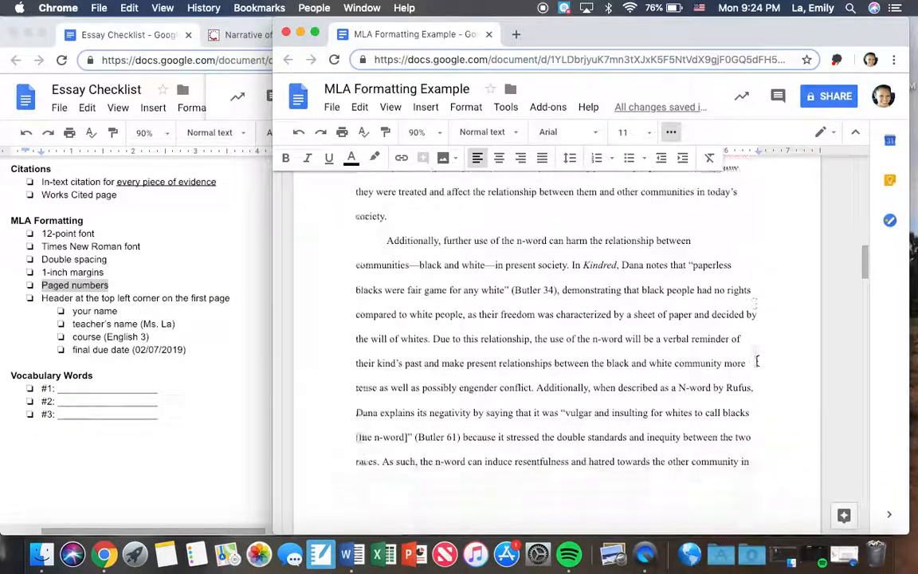
{"action": "scroll", "coordinate": [756, 361], "scroll_direction": "up", "scroll_amount": 20}
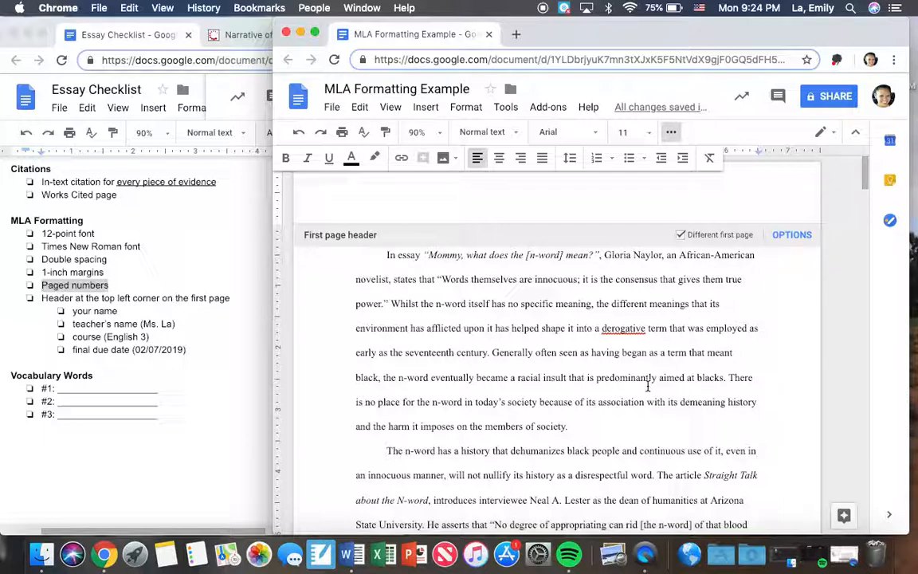
{"action": "left_click", "coordinate": [650, 378]}
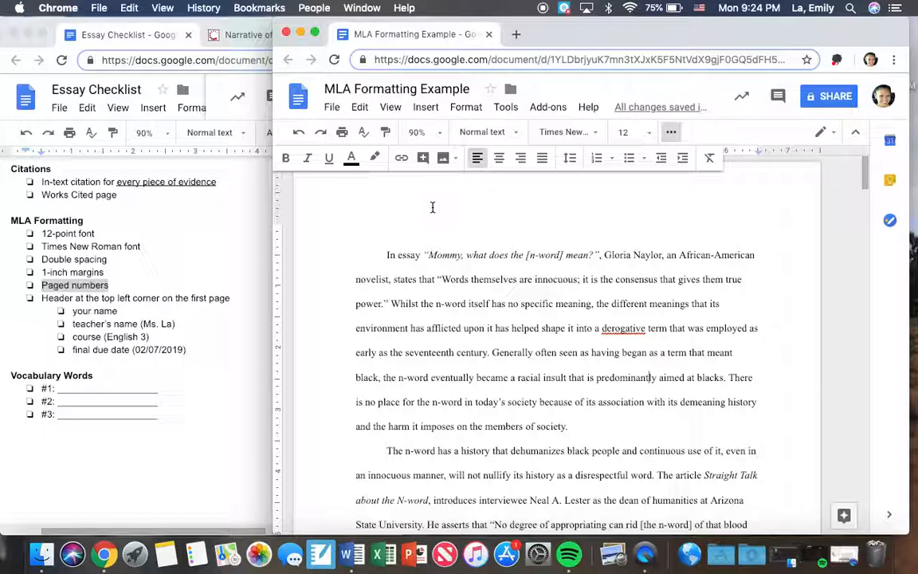
Step: Highlight the first-page header item in the checklist and enter the student's full name above the essay's first paragraph
{"action": "left_click", "coordinate": [154, 272]}
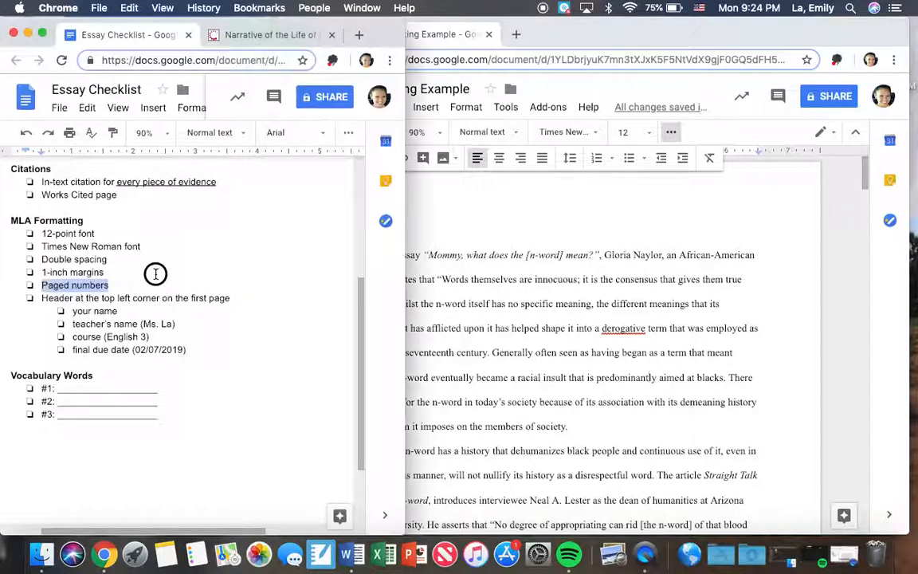
{"action": "left_click_drag", "start_coordinate": [265, 299], "coordinate": [42, 299]}
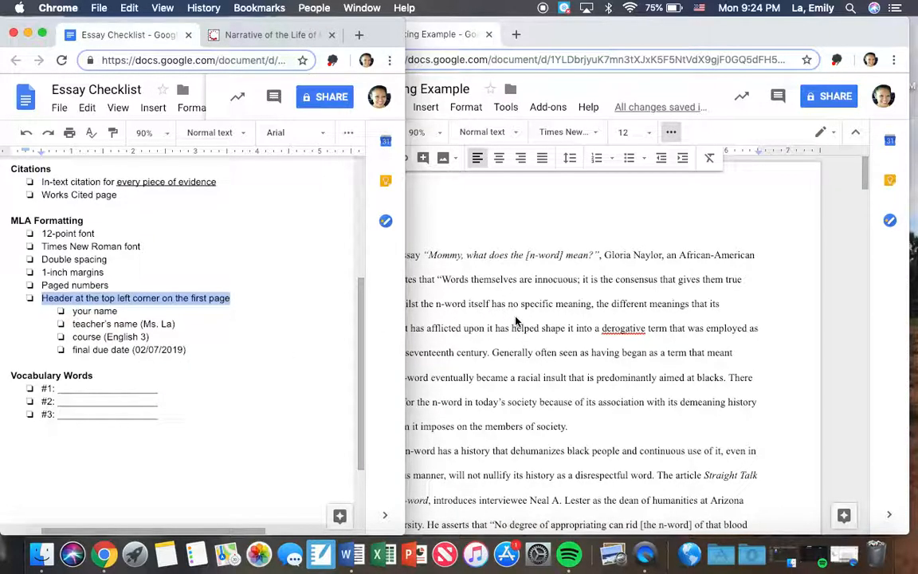
{"action": "left_click", "coordinate": [398, 231]}
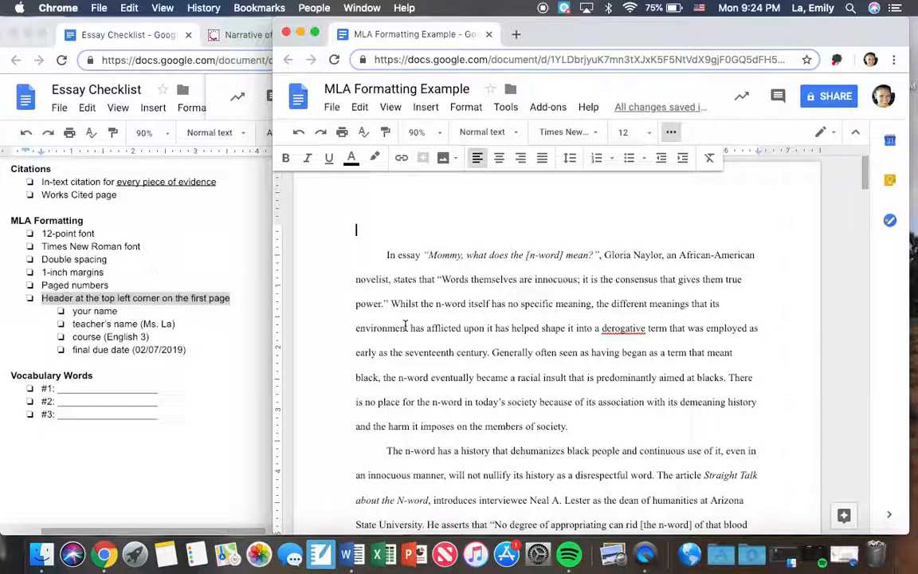
{"action": "type", "text": "Emily La"}
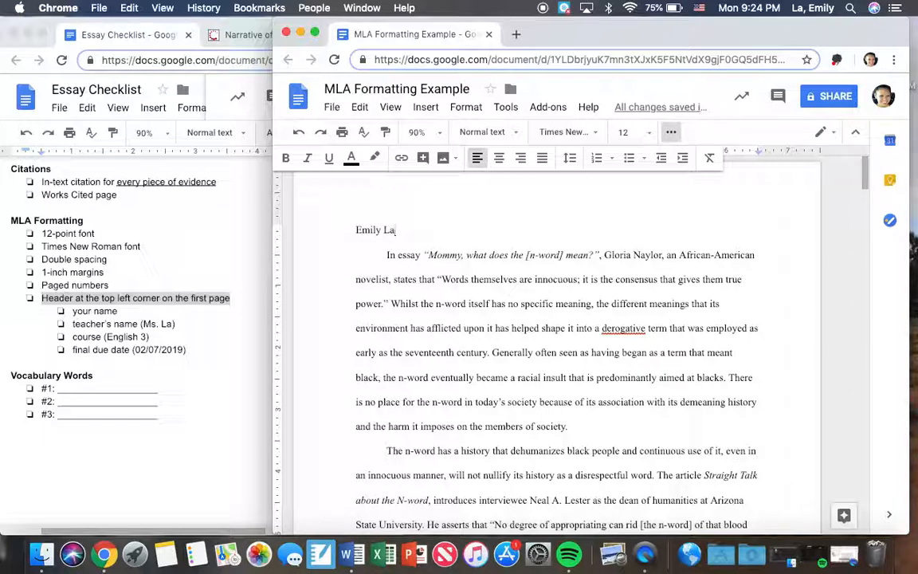
{"action": "key", "text": "Return"}
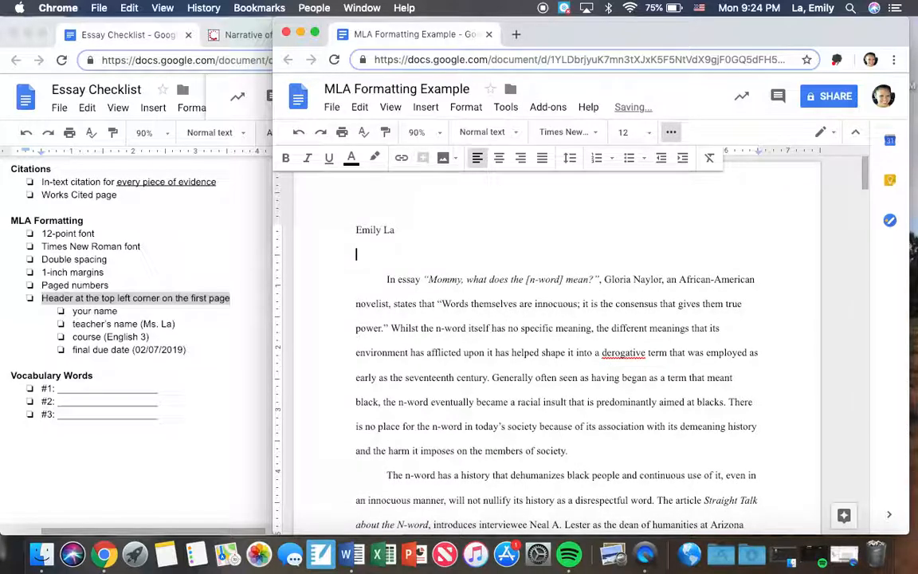
Step: Enter the teacher's title and last name on the line below the student's name
{"action": "type", "text": "Ms. La"}
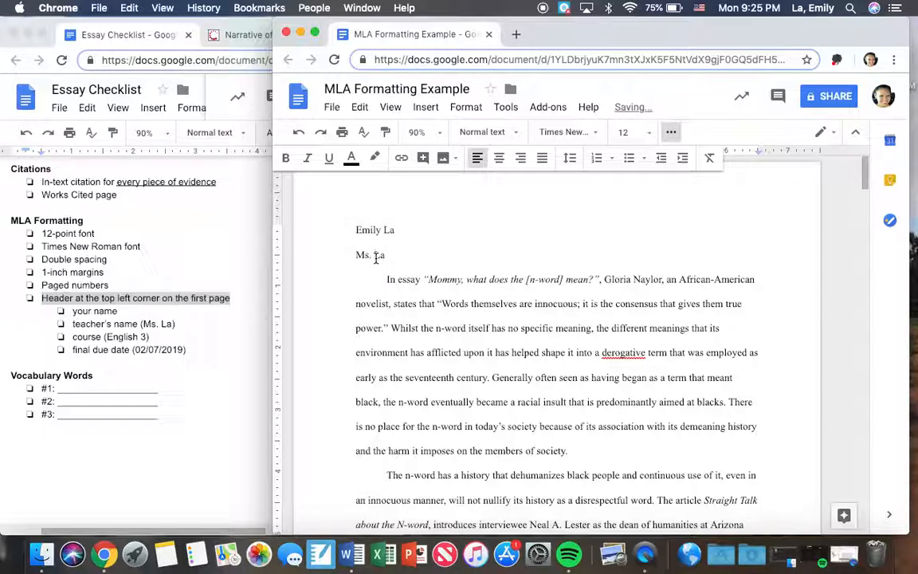
{"action": "left_click", "coordinate": [406, 256]}
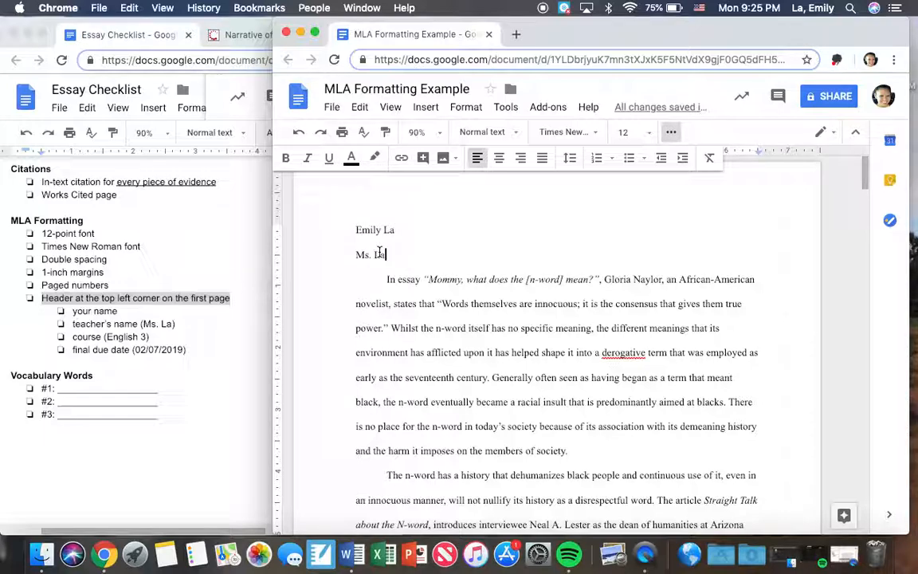
{"action": "key", "text": "BackSpace"}
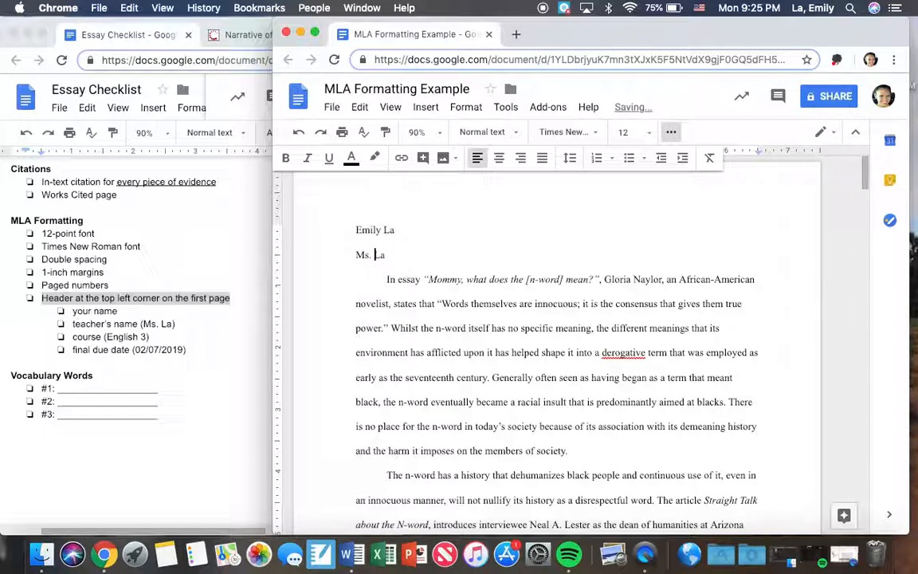
{"action": "left_click", "coordinate": [396, 254]}
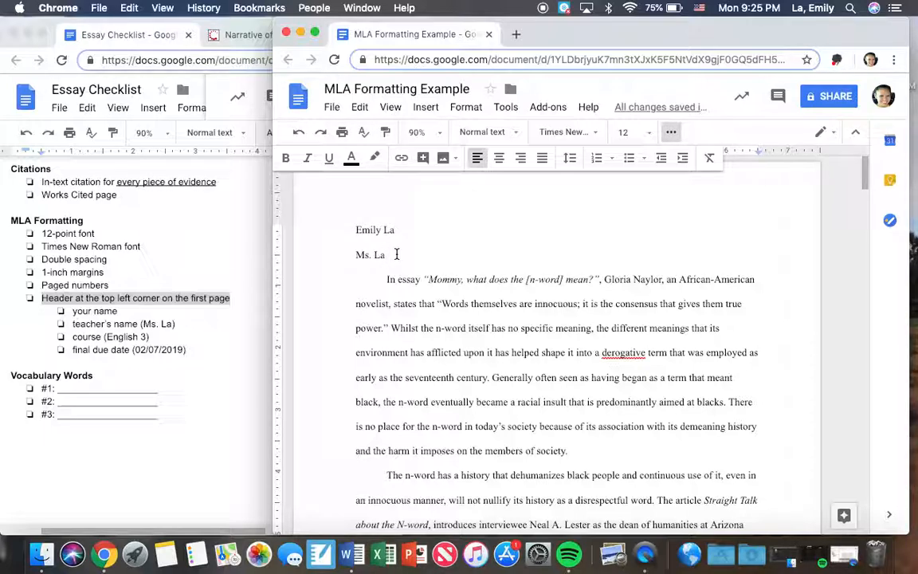
Step: Add the lines "English 3" and "Due: 02/07/2019" below the teacher's name
{"action": "key", "text": "Return"}
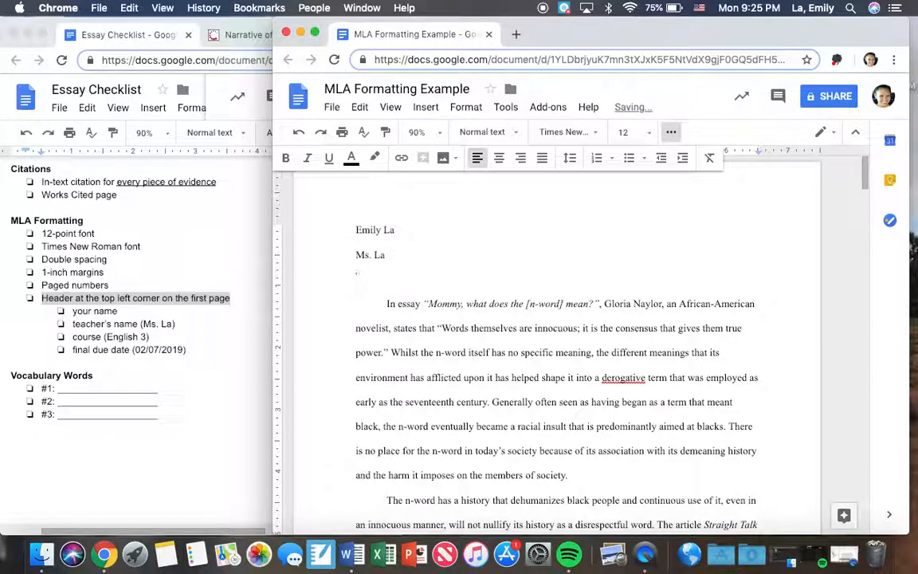
{"action": "type", "text": "English 3"}
{"action": "key", "text": "Return"}
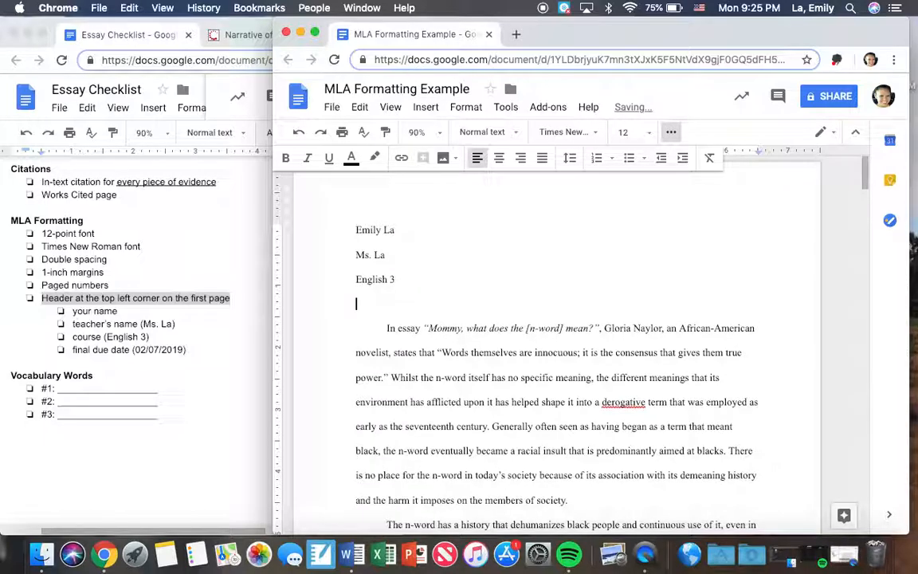
{"action": "type", "text": "Due"}
{"action": "type", "text": ":"}
{"action": "type", "text": " ("}
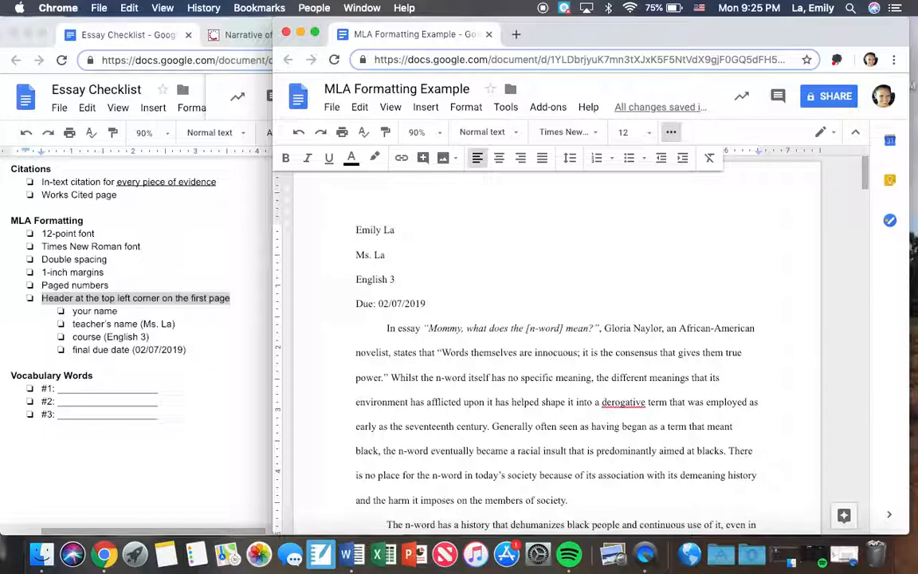
Step: Add the centered title "Informative/Explanatory Essay GP4" on a new line between the due date and the first paragraph
{"action": "key", "text": "Return"}
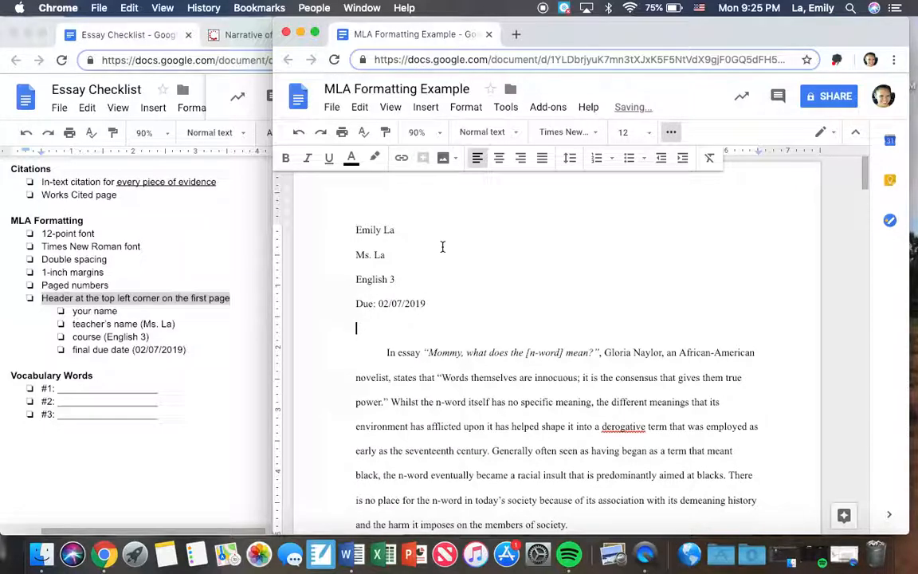
{"action": "left_click", "coordinate": [498, 157]}
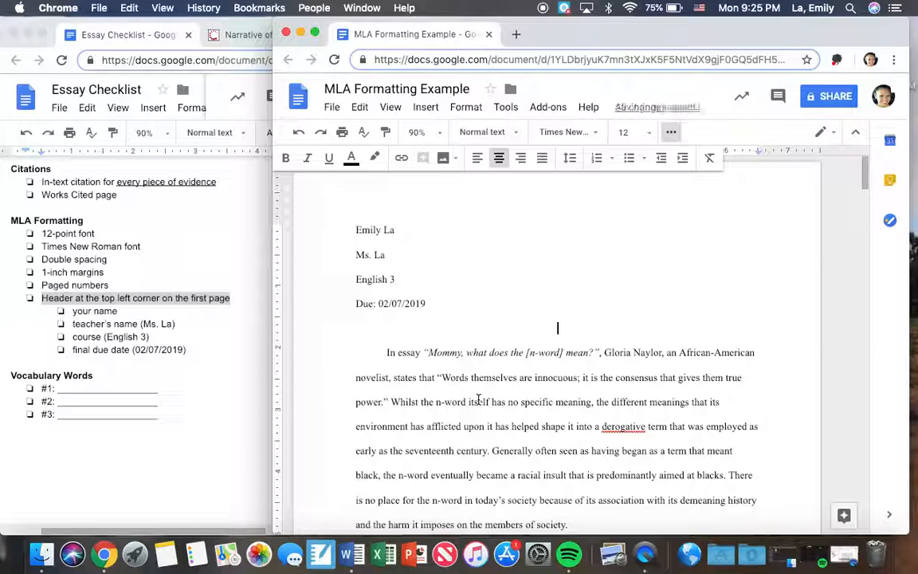
{"action": "type", "text": "Info"}
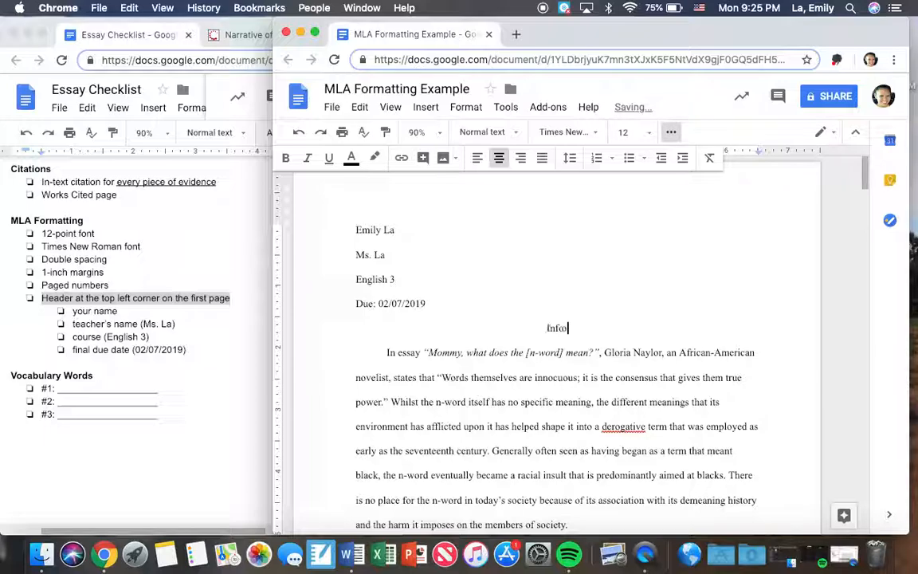
{"action": "type", "text": "rmative/Expl"}
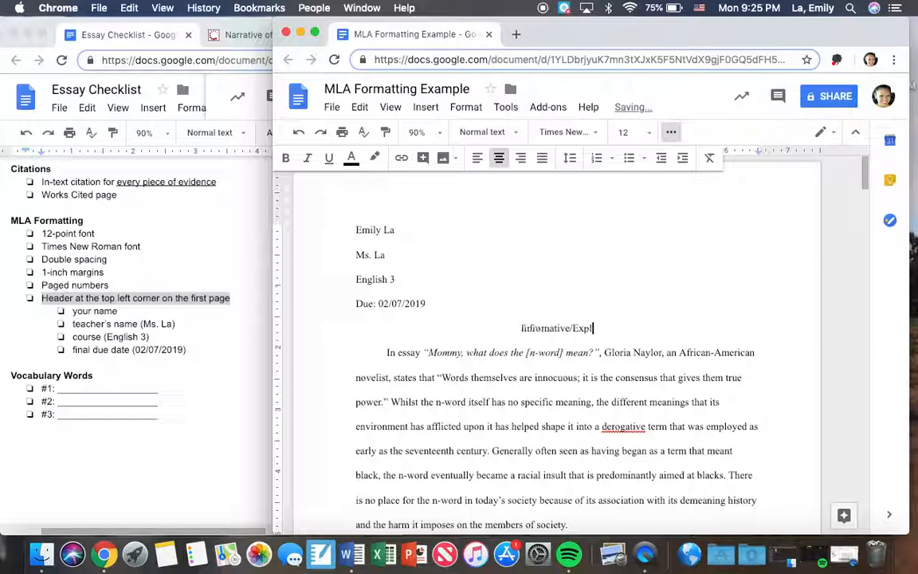
{"action": "type", "text": "anatory Essa"}
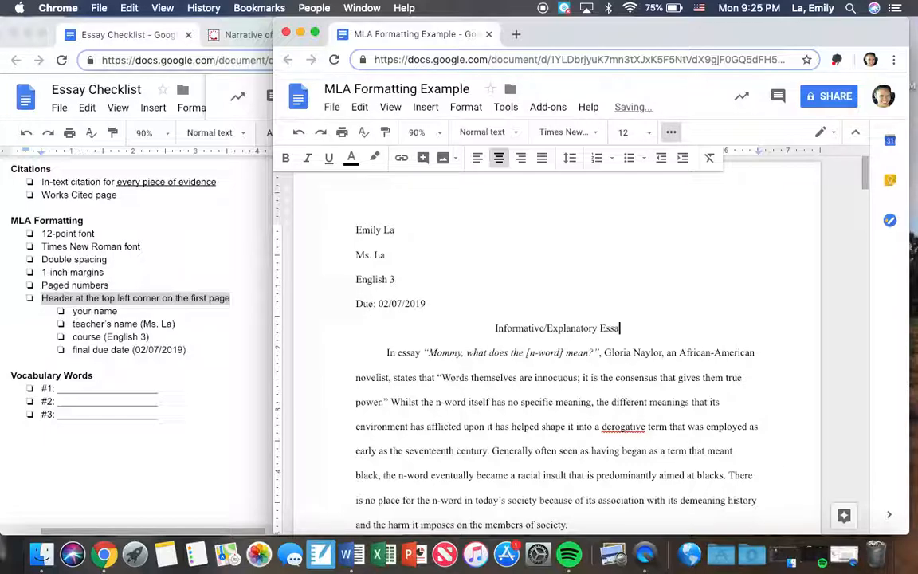
{"action": "type", "text": "y GP4"}
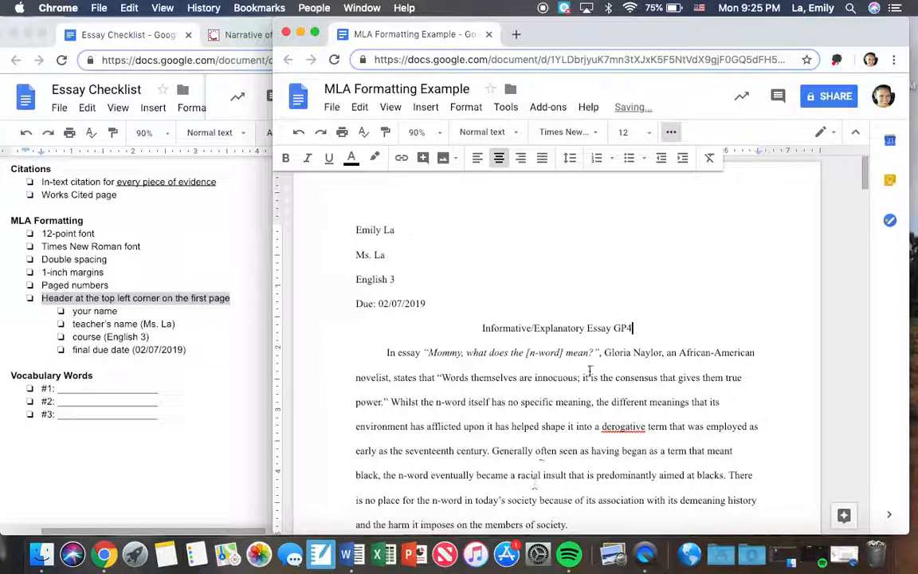
Step: Switch the essay's title line to left alignment and center it again
{"action": "left_click", "coordinate": [475, 337]}
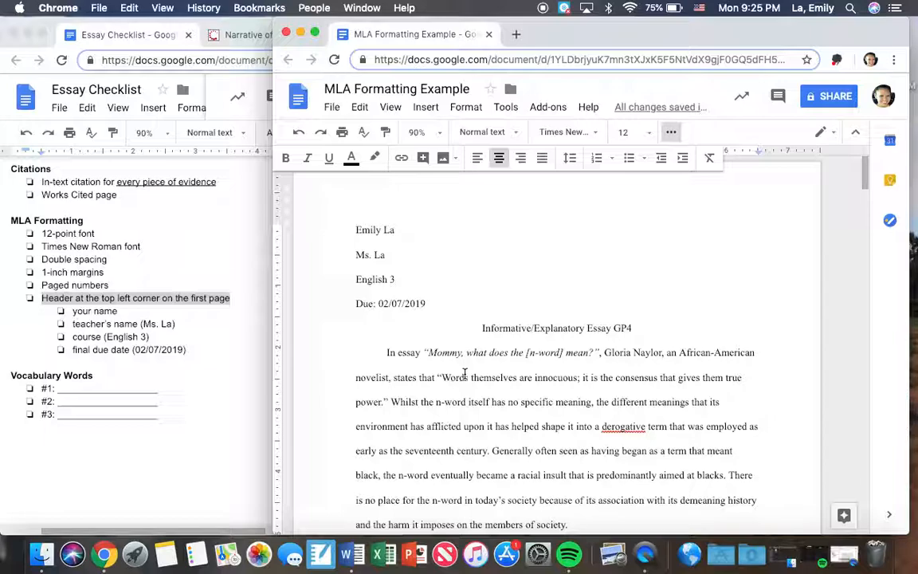
{"action": "key", "text": "super+shift+l"}
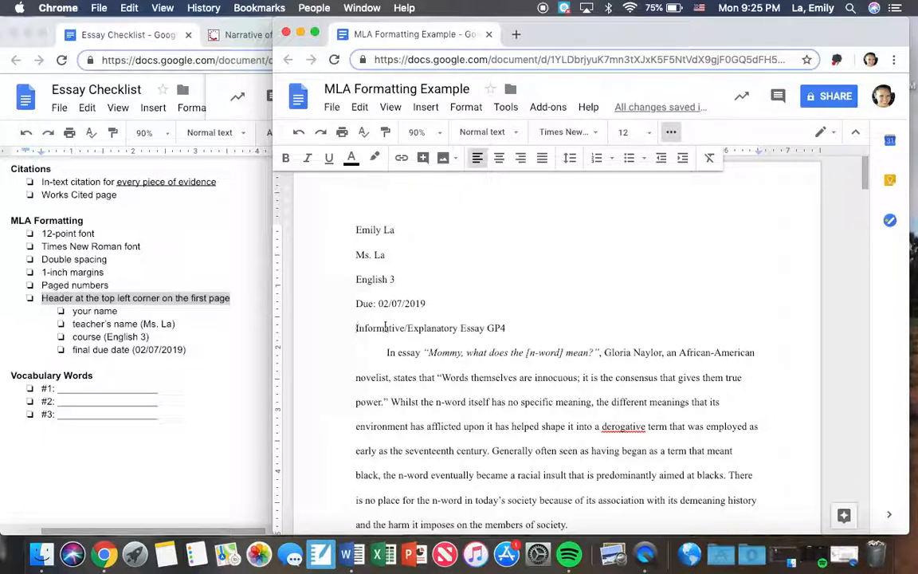
{"action": "left_click", "coordinate": [500, 159]}
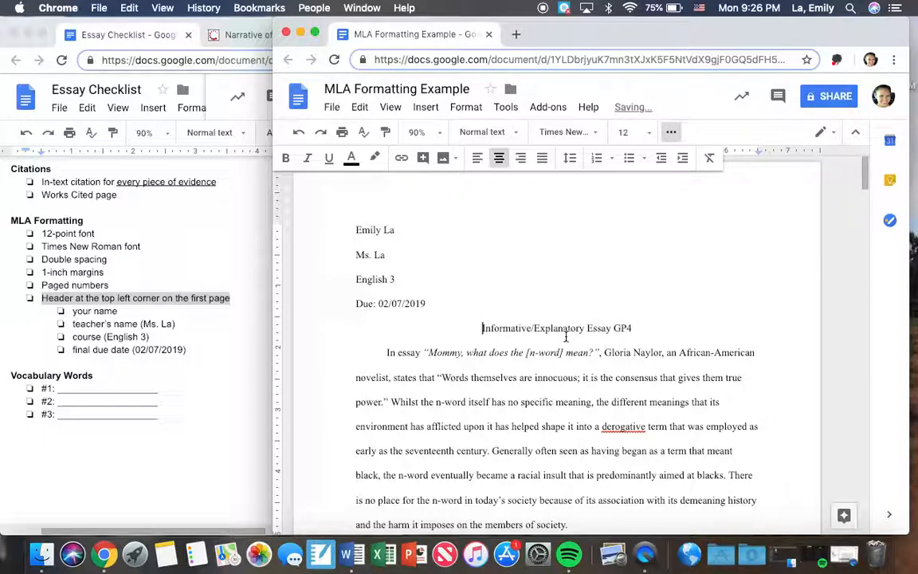
Step: Compare the alignment of the due date line with that of the title line below it
{"action": "left_click", "coordinate": [430, 303]}
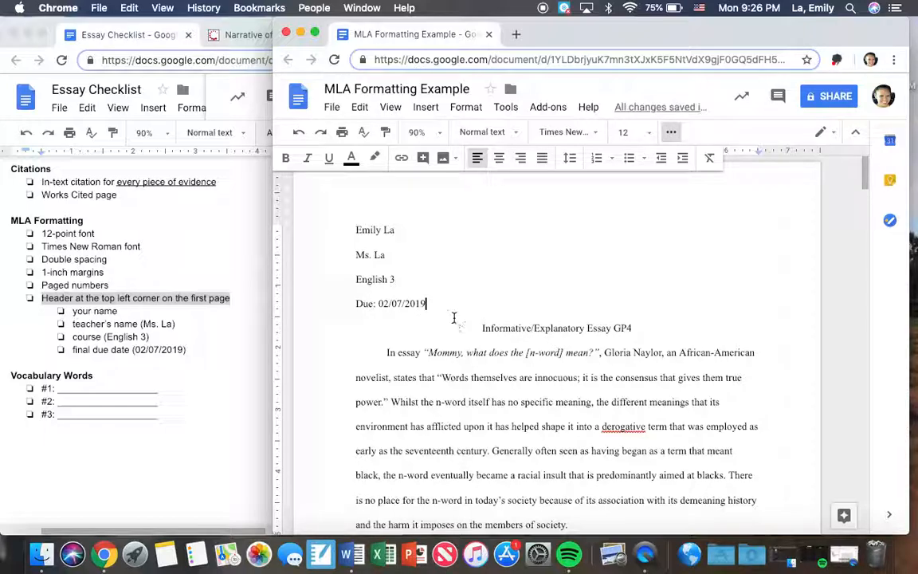
{"action": "key", "text": "Down"}
{"action": "key", "text": "Up"}
{"action": "key", "text": "Down"}
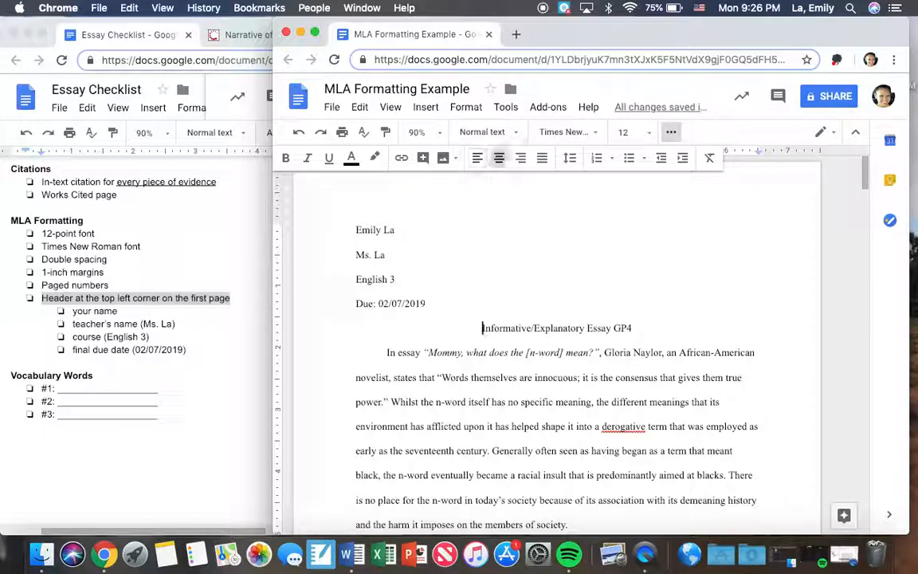
{"action": "left_click", "coordinate": [428, 304]}
{"action": "left_click", "coordinate": [481, 330]}
{"action": "scroll", "coordinate": [640, 394], "scroll_direction": "down", "scroll_amount": 1}
{"action": "scroll", "coordinate": [640, 393], "scroll_direction": "up", "scroll_amount": 1}
Step: Highlight the checklist's MLA Formatting section through the final due date item and review it against the essay's first page
{"action": "left_click", "coordinate": [133, 337]}
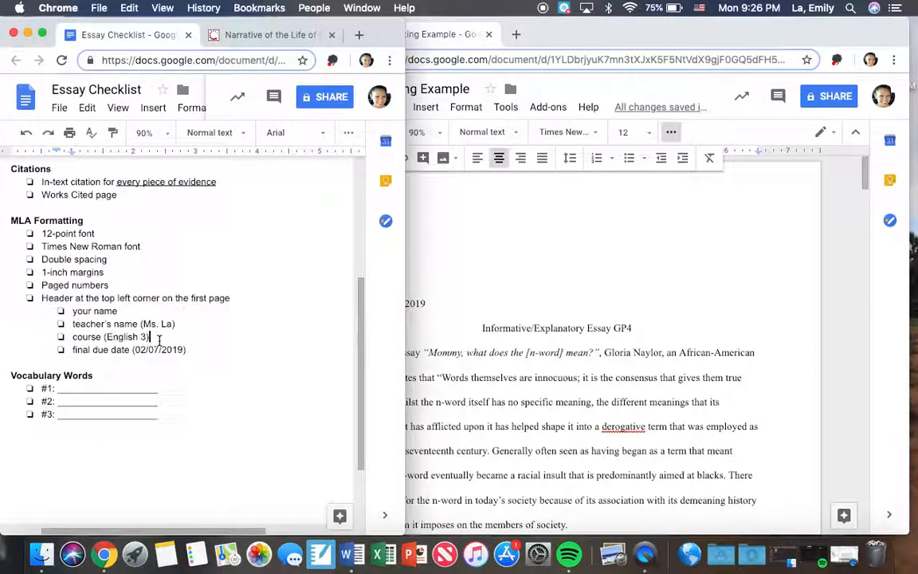
{"action": "left_click_drag", "start_coordinate": [186, 350], "coordinate": [14, 224]}
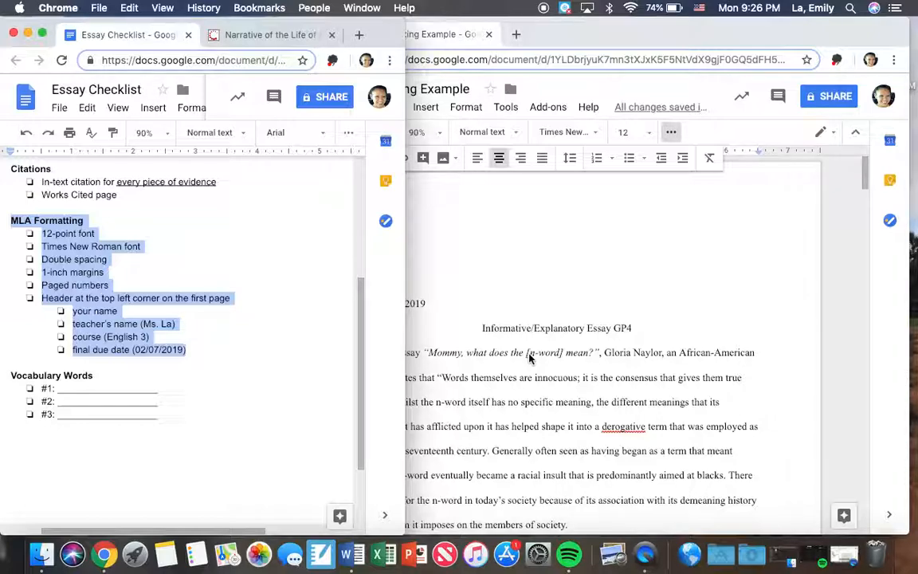
{"action": "left_click", "coordinate": [529, 358]}
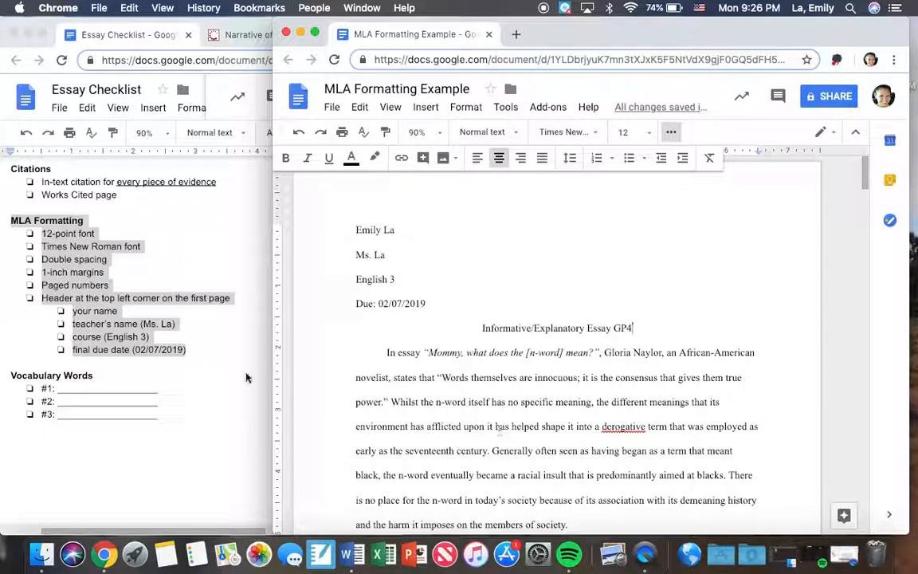
{"action": "left_click", "coordinate": [190, 349]}
{"action": "left_click", "coordinate": [190, 349]}
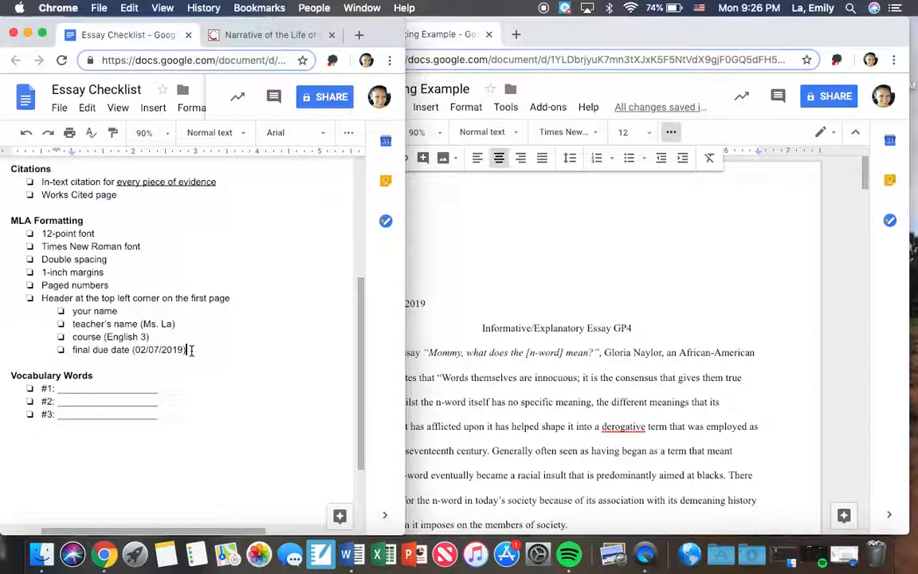
{"action": "left_click", "coordinate": [526, 330]}
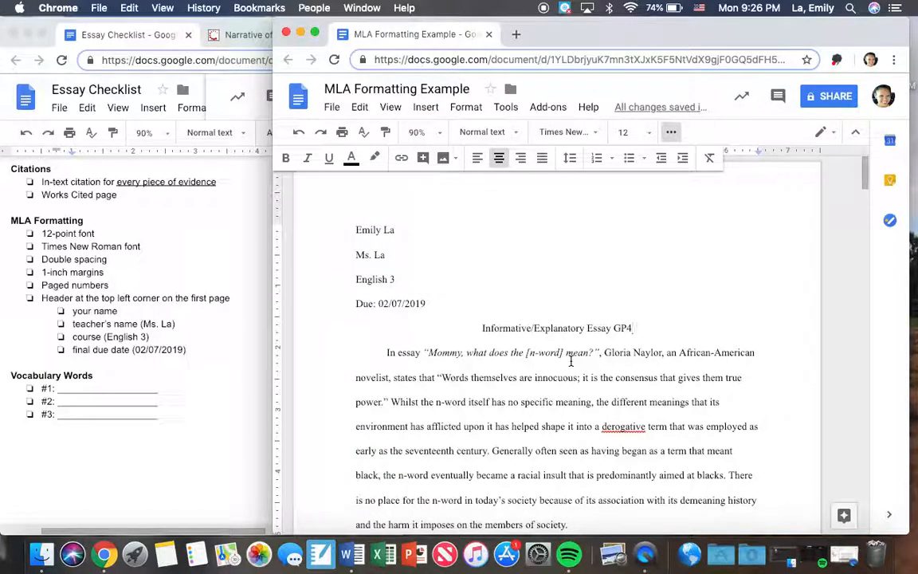